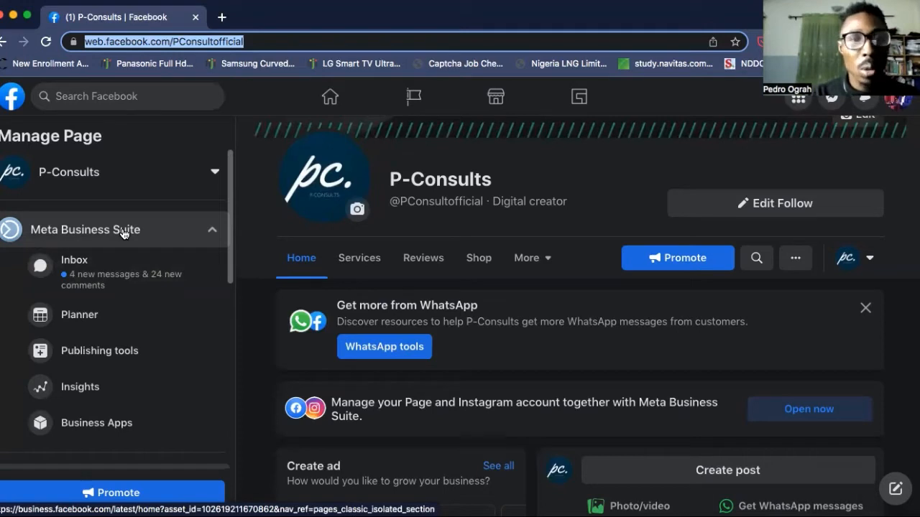
- Open Ads Manager for the P-Consults page from the full list of Meta Business Suite tools
left_click(124, 234)
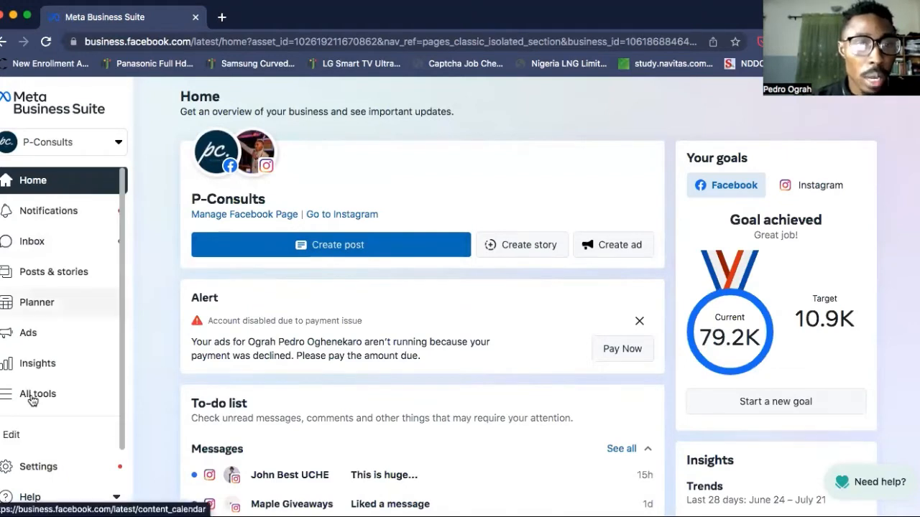
scroll(33, 401, "down", 1)
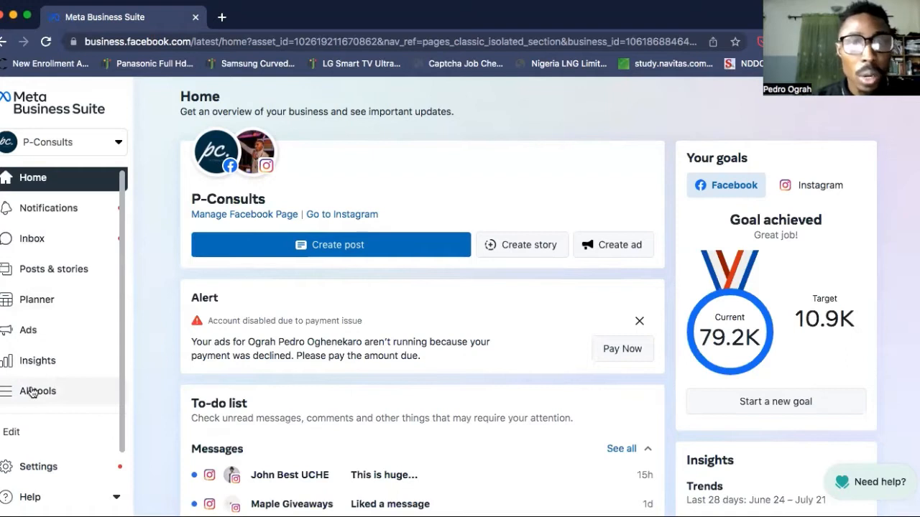
left_click(32, 393)
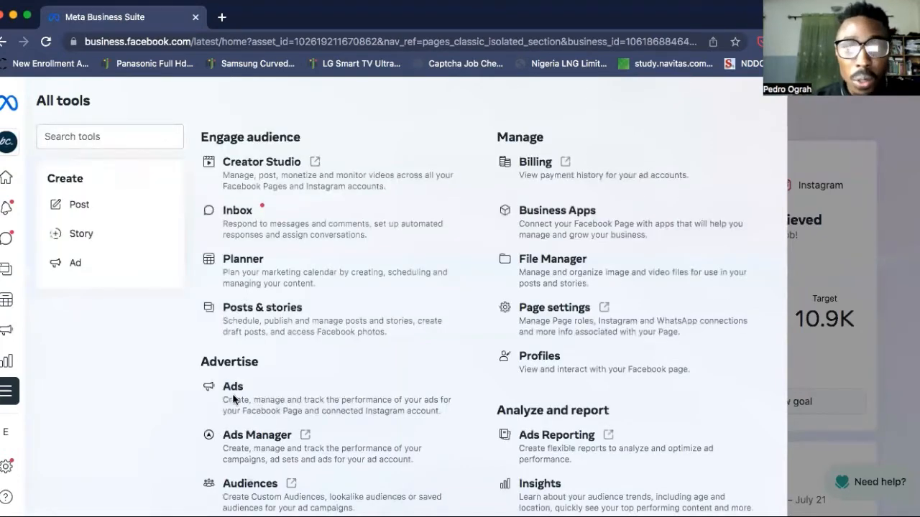
scroll(252, 404, "down", 1)
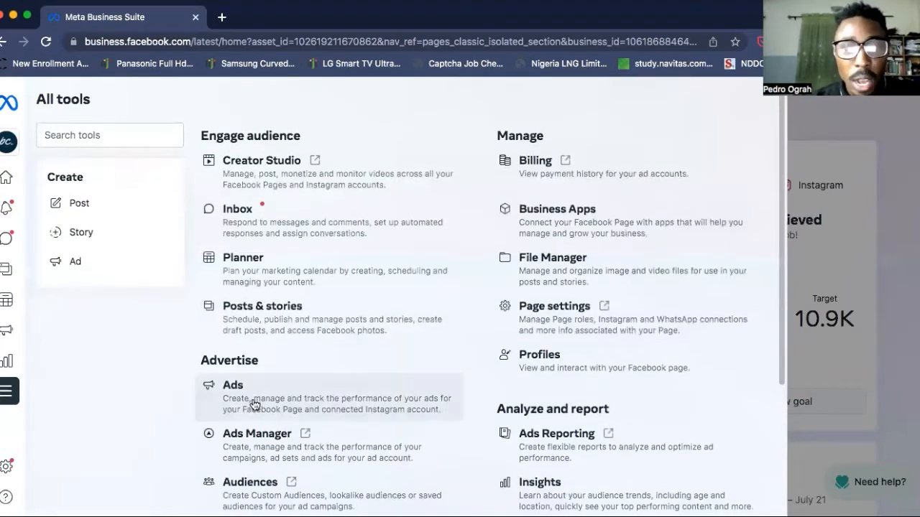
scroll(246, 417, "down", 1)
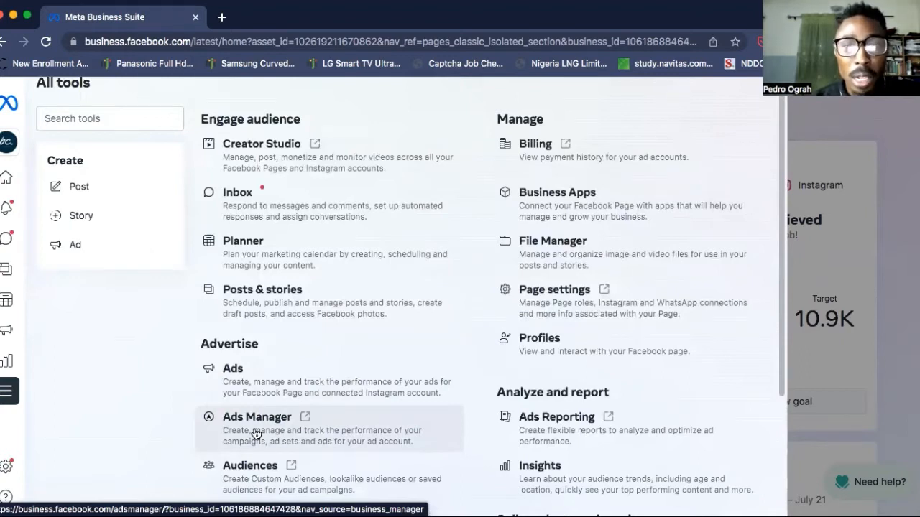
left_click(255, 431)
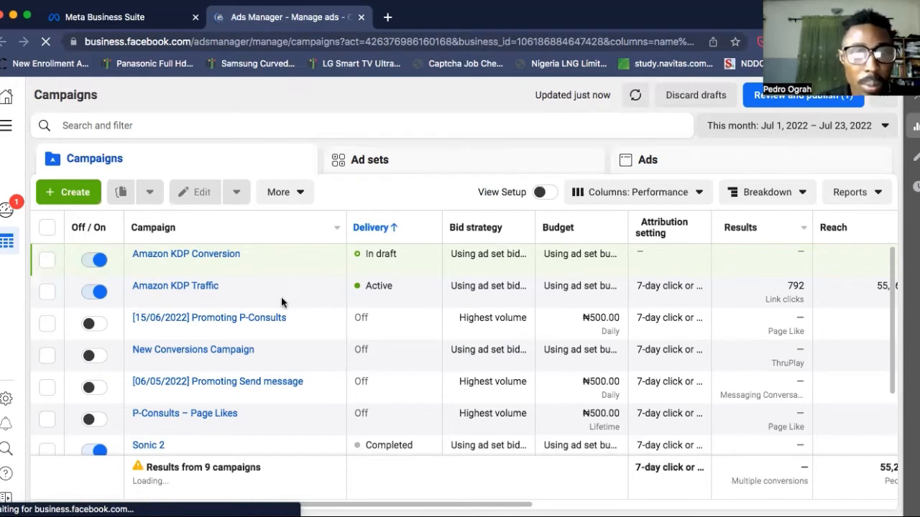
- View the full list of available ad accounts and close it without switching accounts
mouse_move(305, 306)
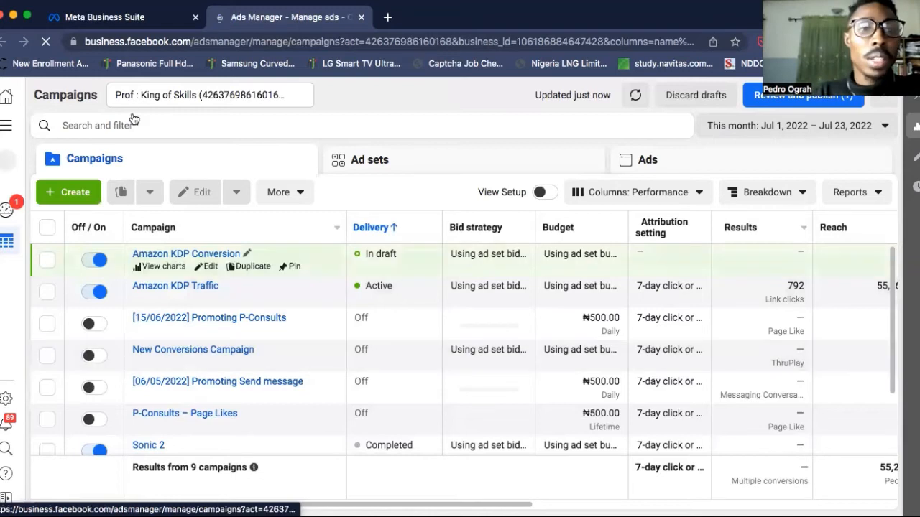
left_click(300, 96)
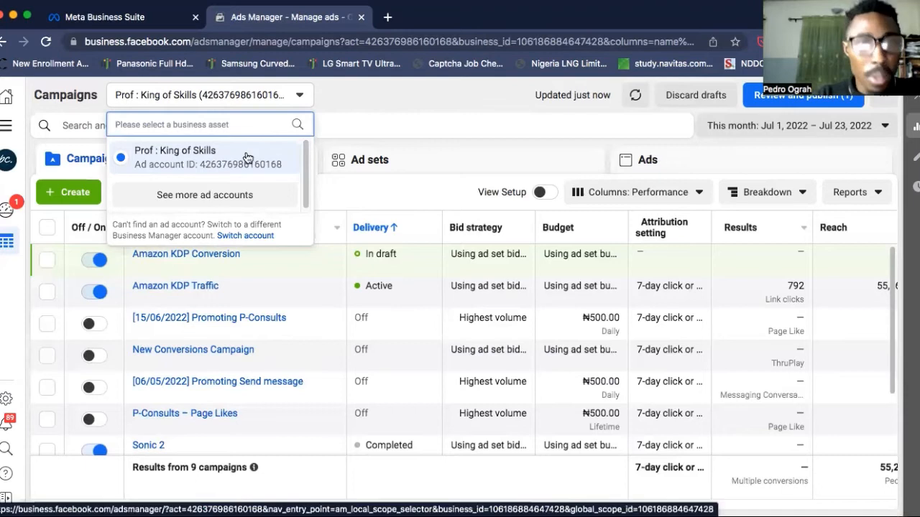
left_click(206, 200)
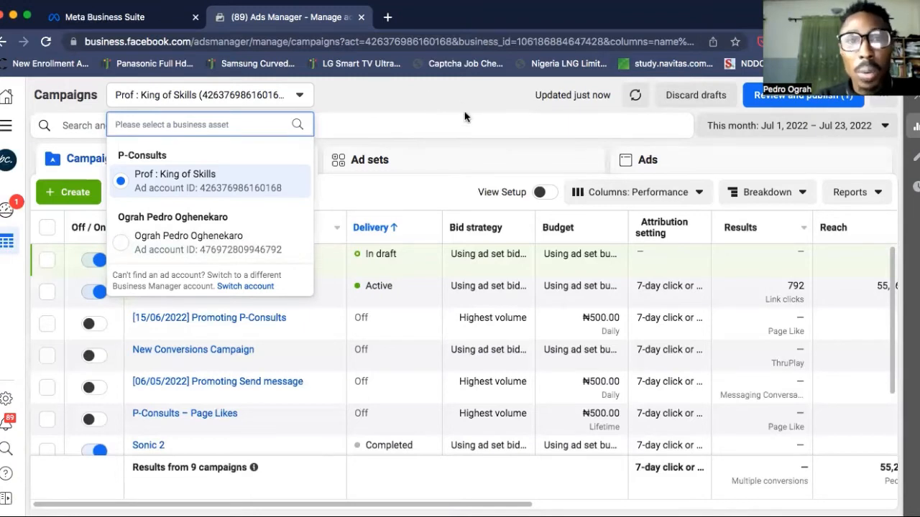
left_click(324, 144)
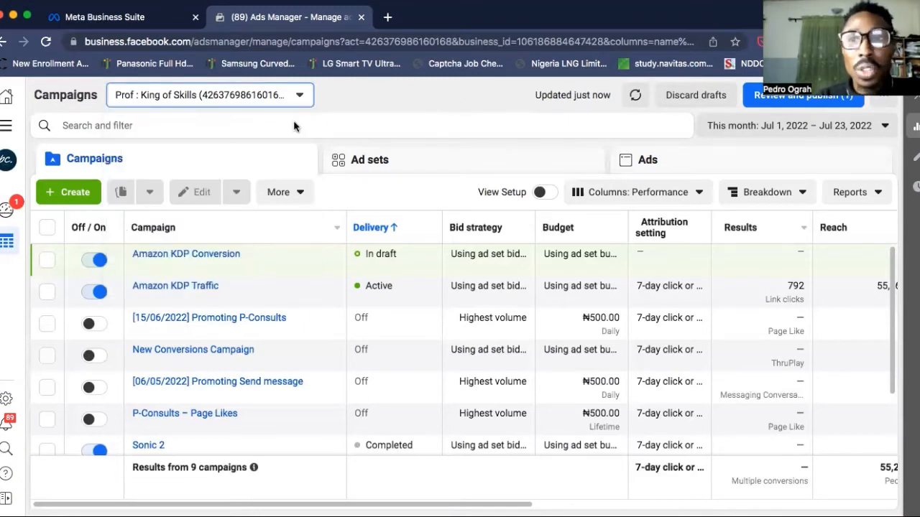
- Create a new campaign with the Traffic objective
left_click(68, 192)
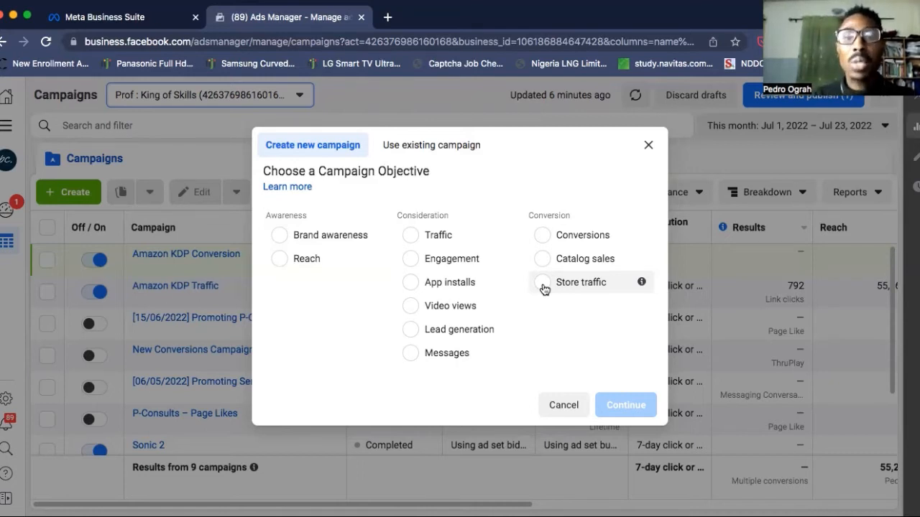
left_click(413, 239)
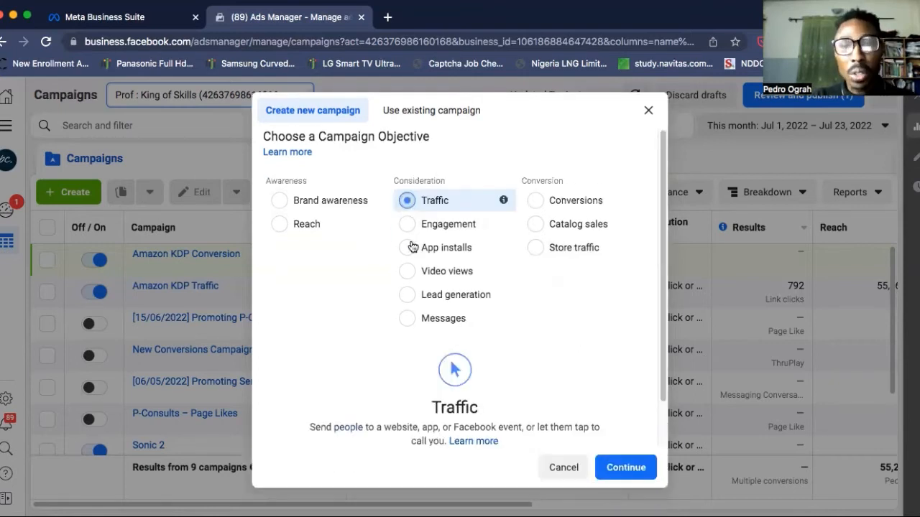
left_click(627, 469)
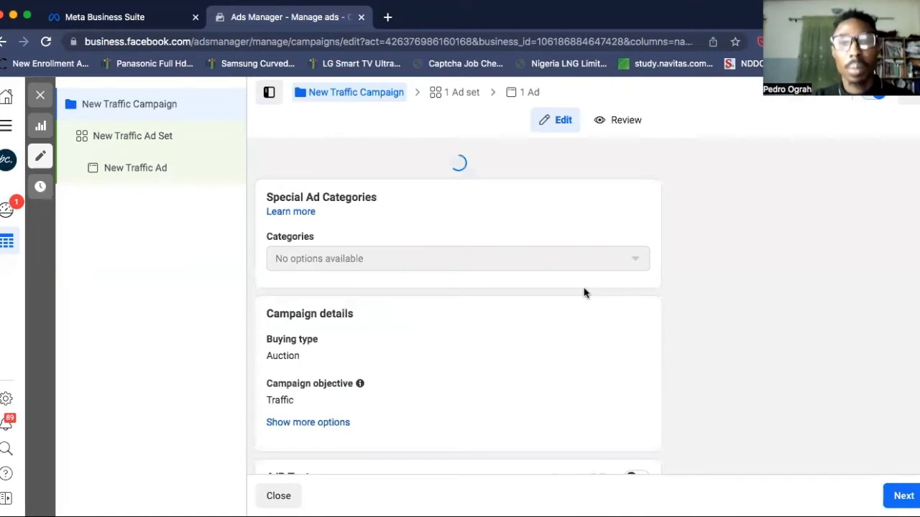
- Name the new campaign "Training Traffic"
scroll(584, 292, "down", 3)
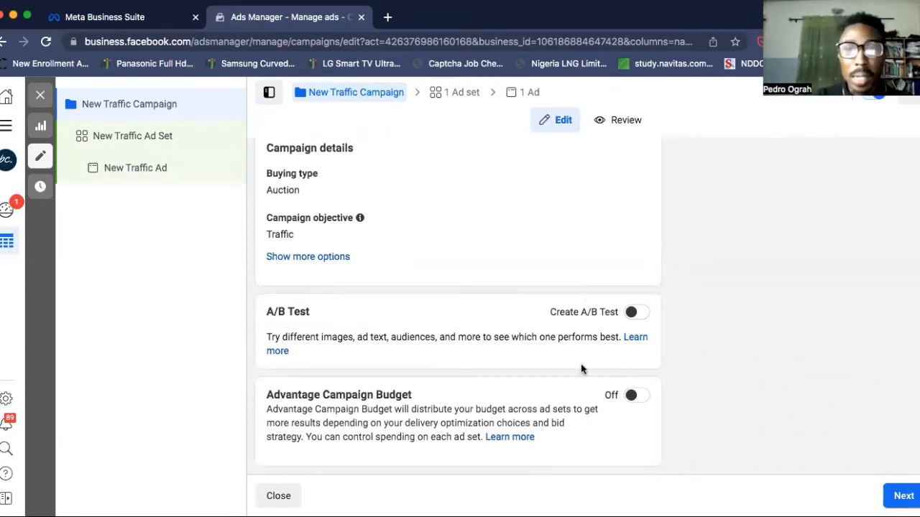
scroll(531, 244, "up", 2)
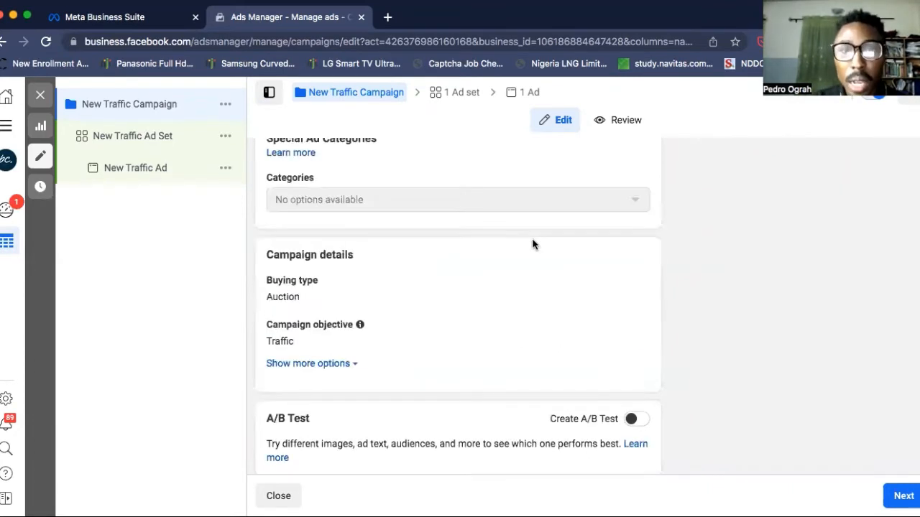
scroll(532, 250, "up", 1)
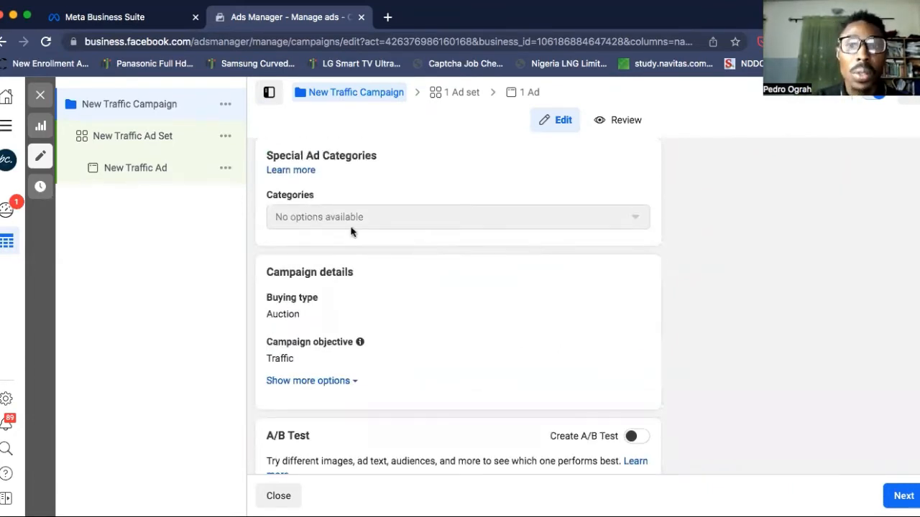
scroll(397, 234, "up", 1)
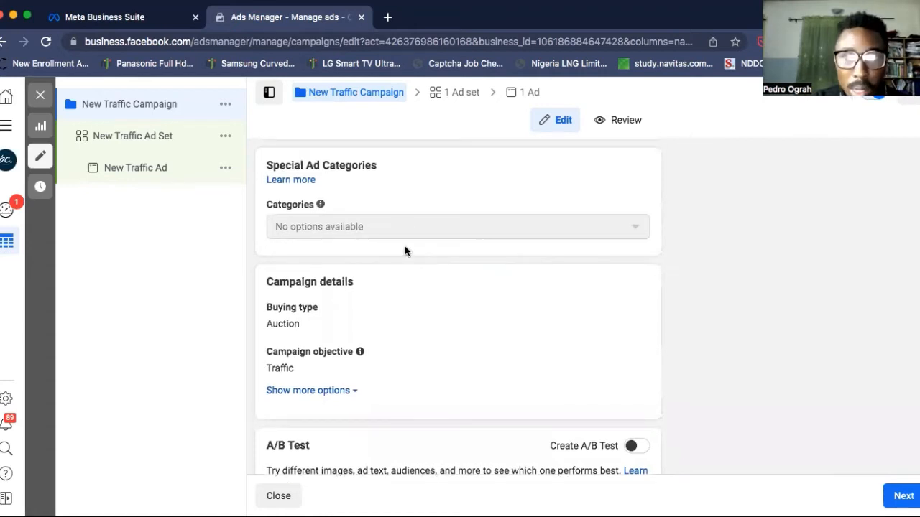
scroll(403, 266, "up", 2)
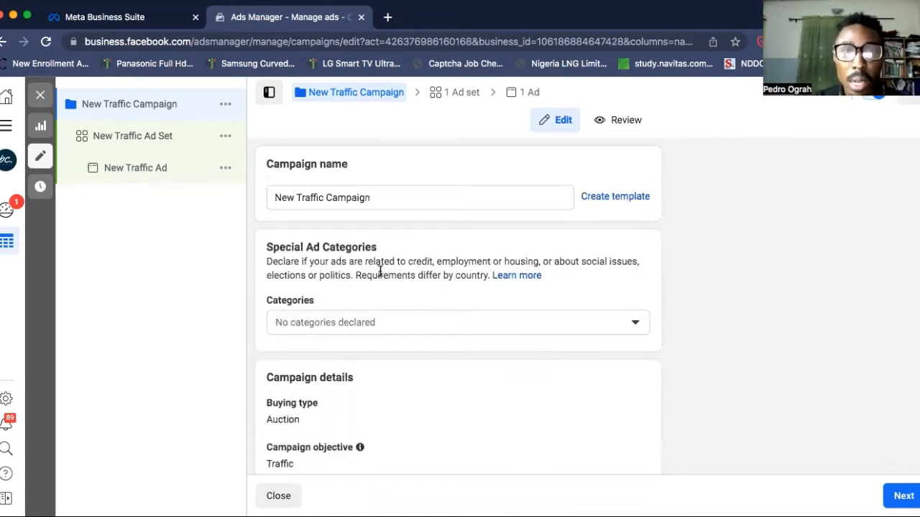
left_click(374, 199)
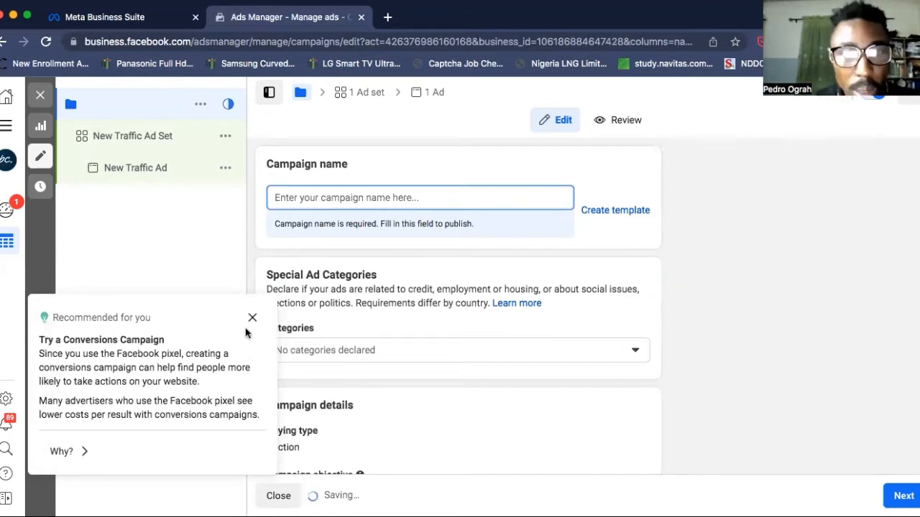
type("Tr")
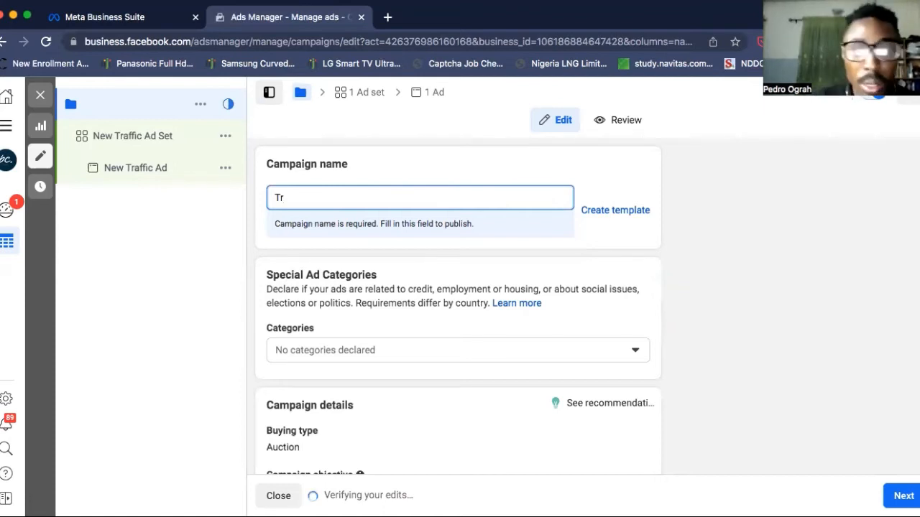
left_click(884, 309)
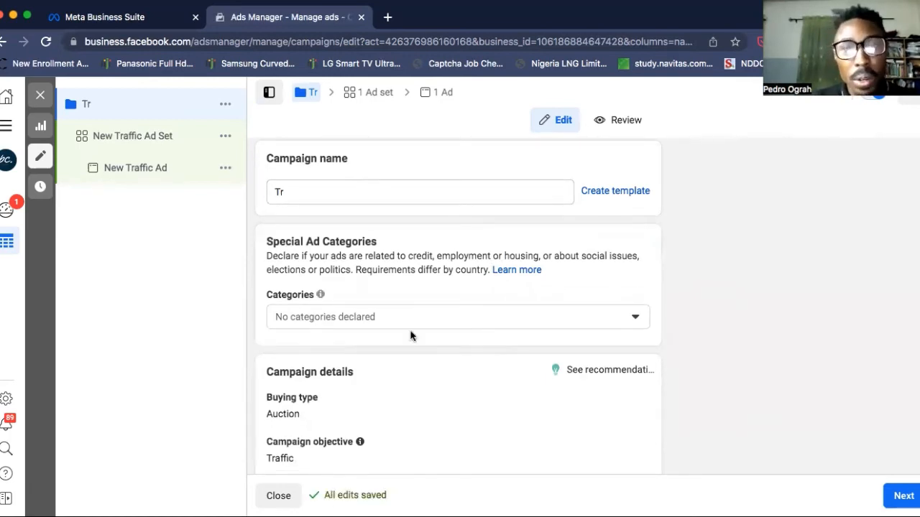
scroll(521, 347, "down", 1)
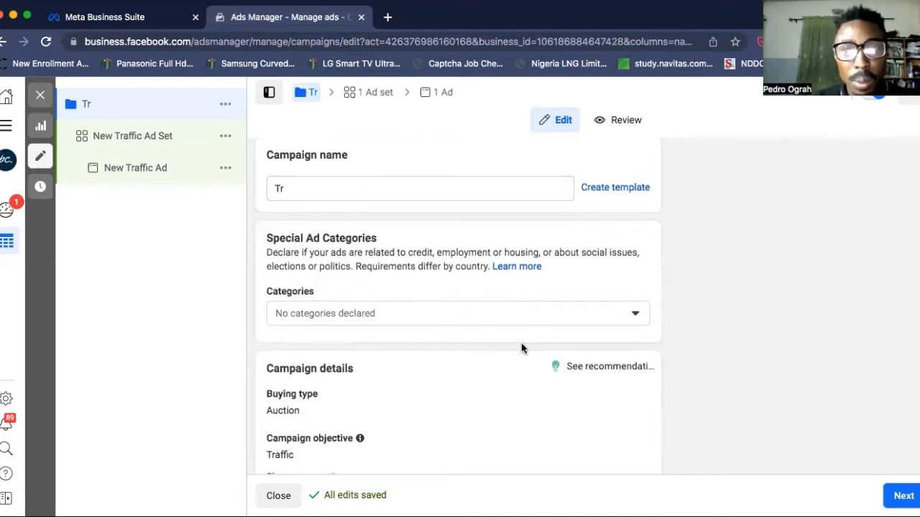
scroll(521, 347, "down", 1)
scroll(359, 207, "up", 1)
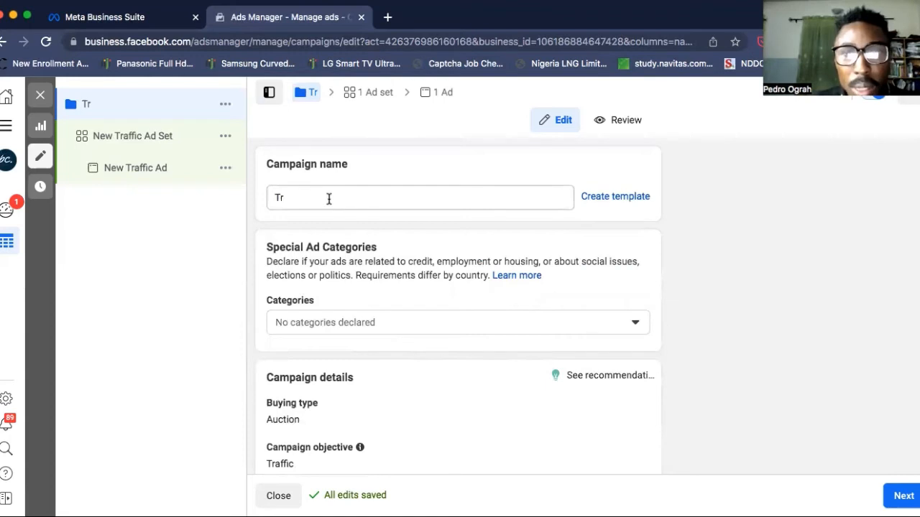
left_click(328, 199)
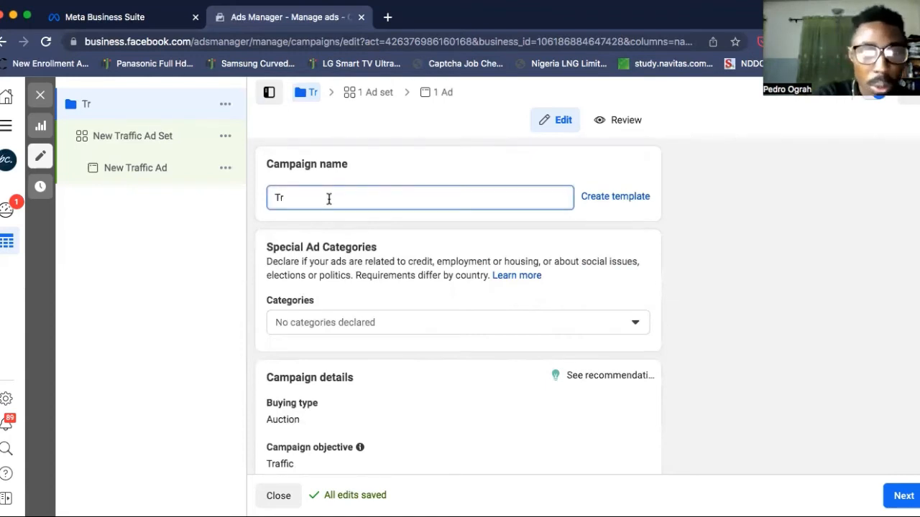
type("a")
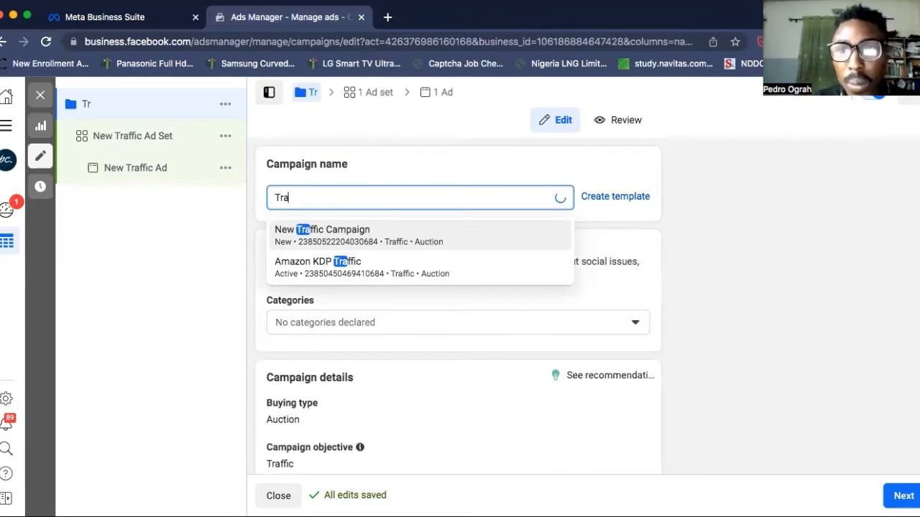
type("ining")
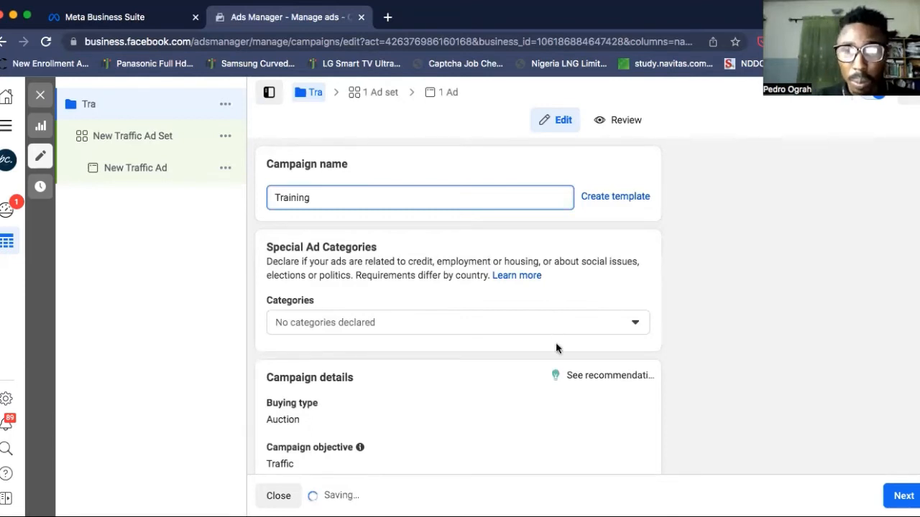
type("Traffic")
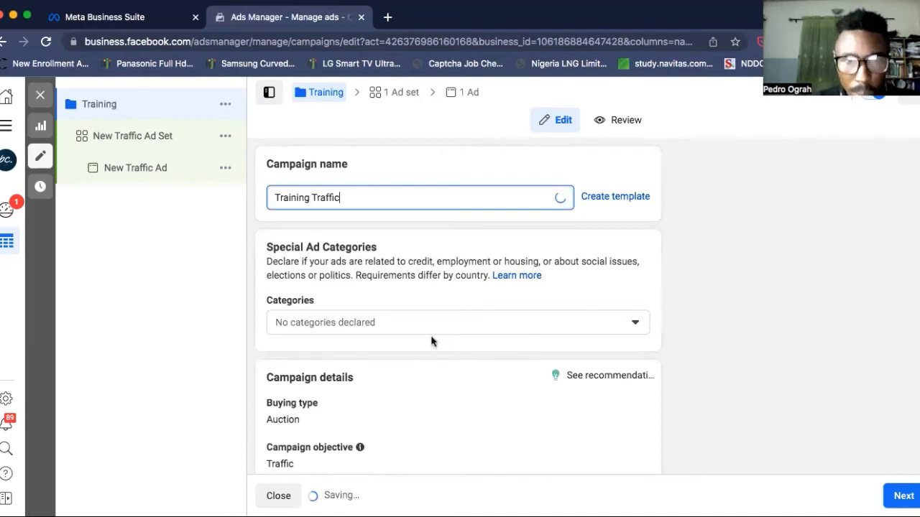
- Go through the remaining campaign settings down to Advantage Campaign Budget and continue to the ad set level
scroll(506, 396, "down", 1)
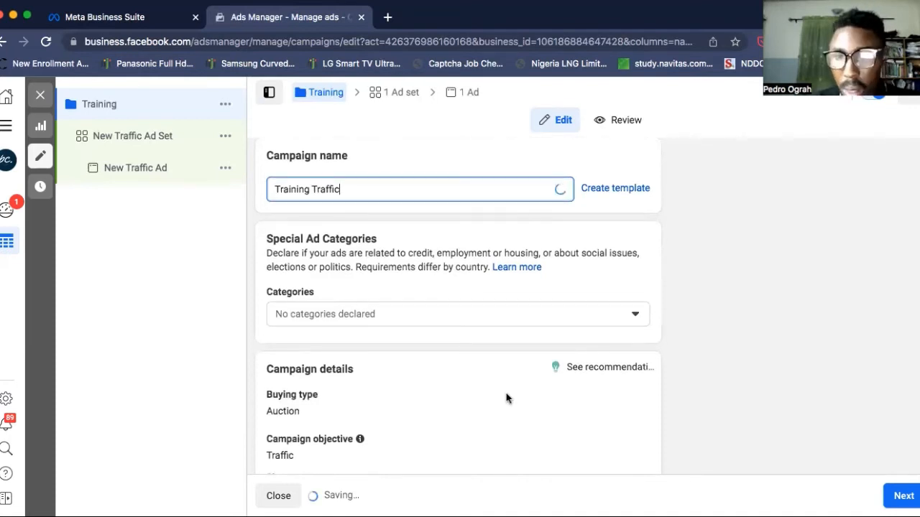
scroll(506, 398, "down", 1)
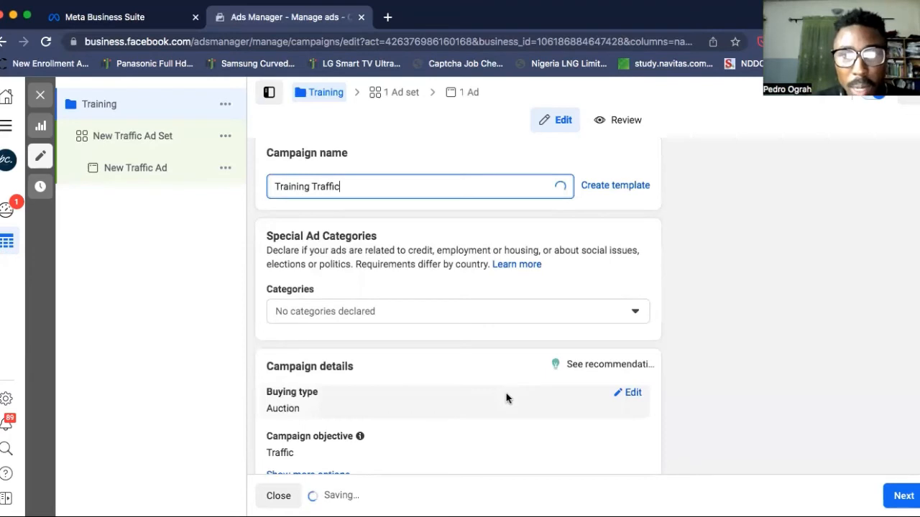
scroll(507, 396, "down", 1)
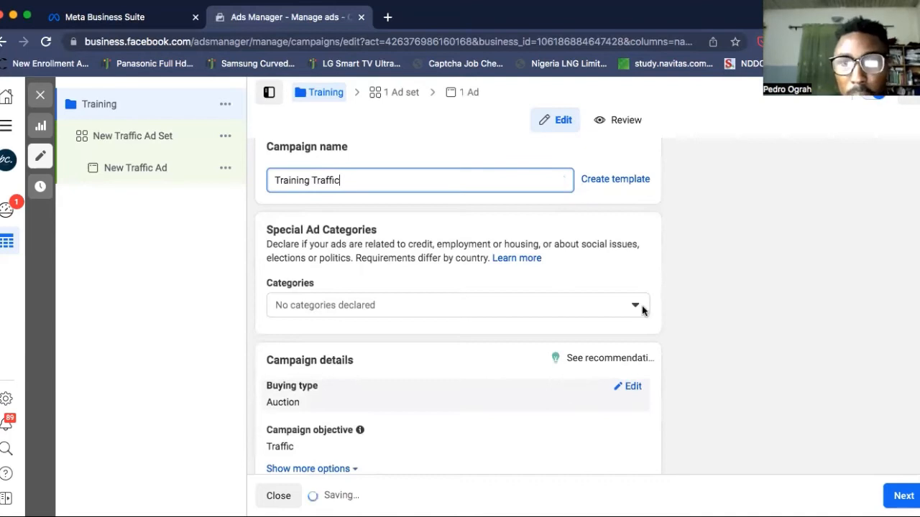
scroll(642, 305, "down", 3)
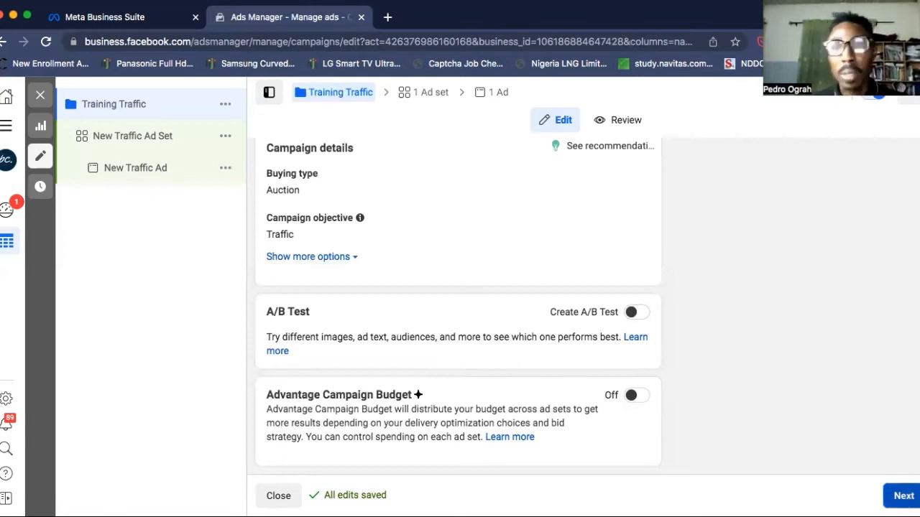
left_click(903, 496)
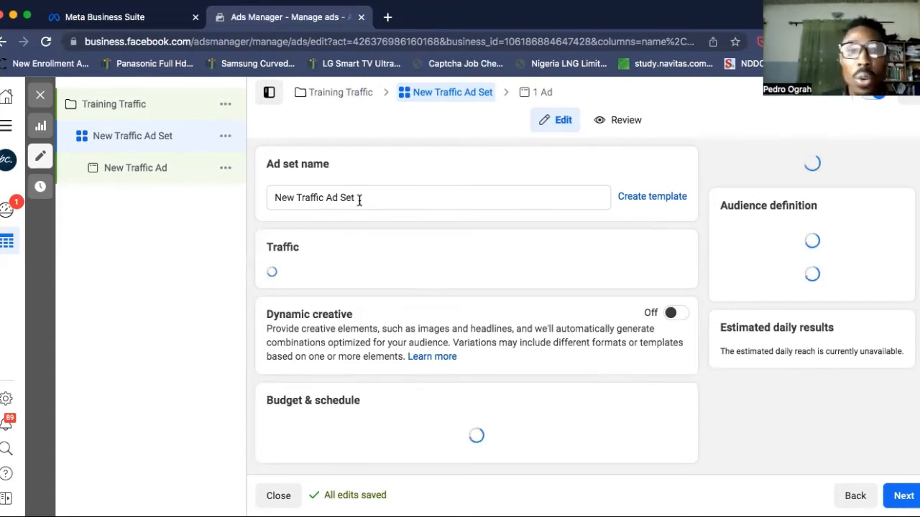
- Return from the ad level to the New Traffic Ad Set settings
scroll(360, 200, "down", 10)
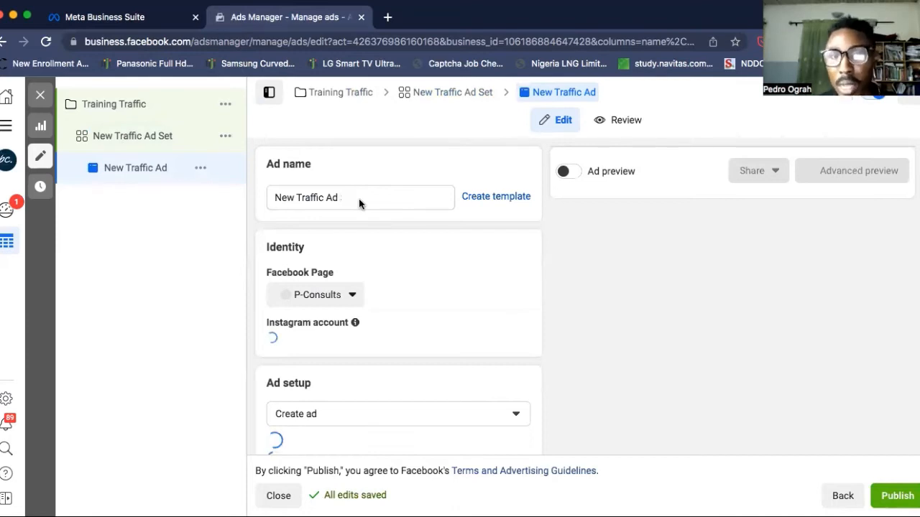
left_click(445, 94)
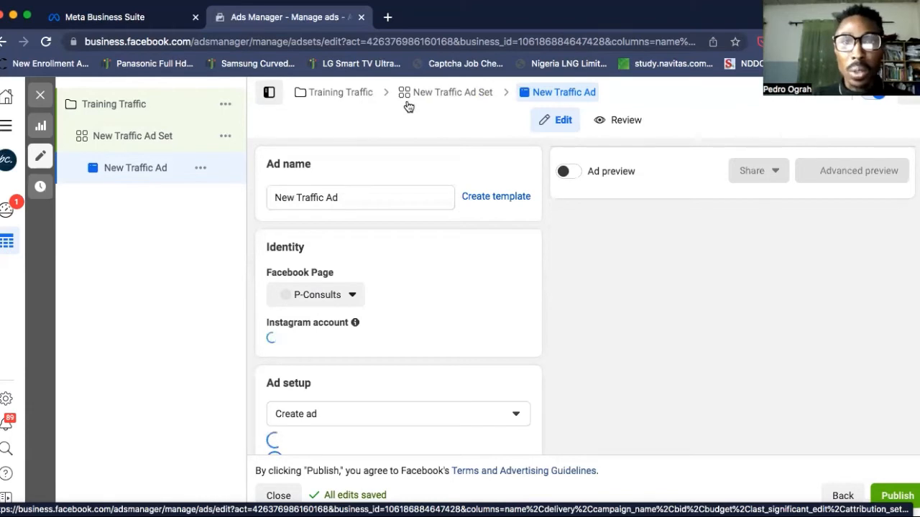
left_click(435, 100)
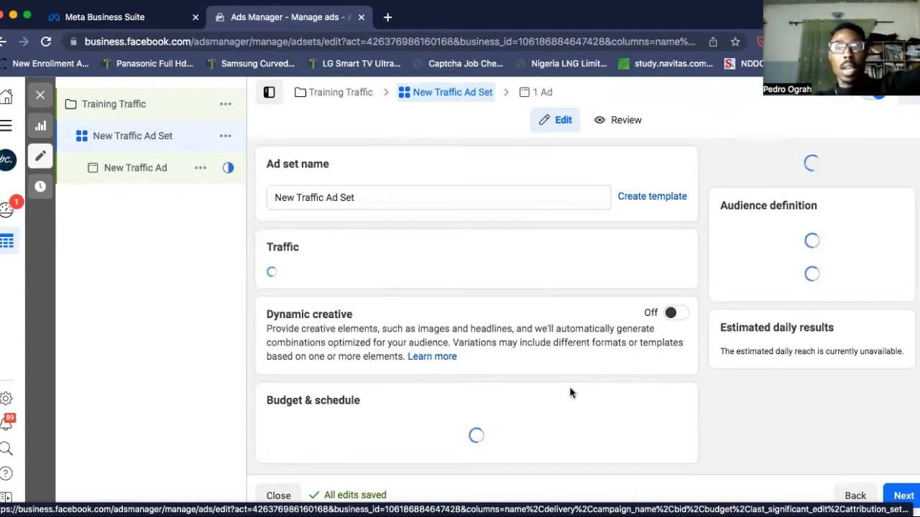
- Look through the New Traffic Ad Set settings, from dynamic creative and budget to audience and placements
scroll(569, 393, "down", 1)
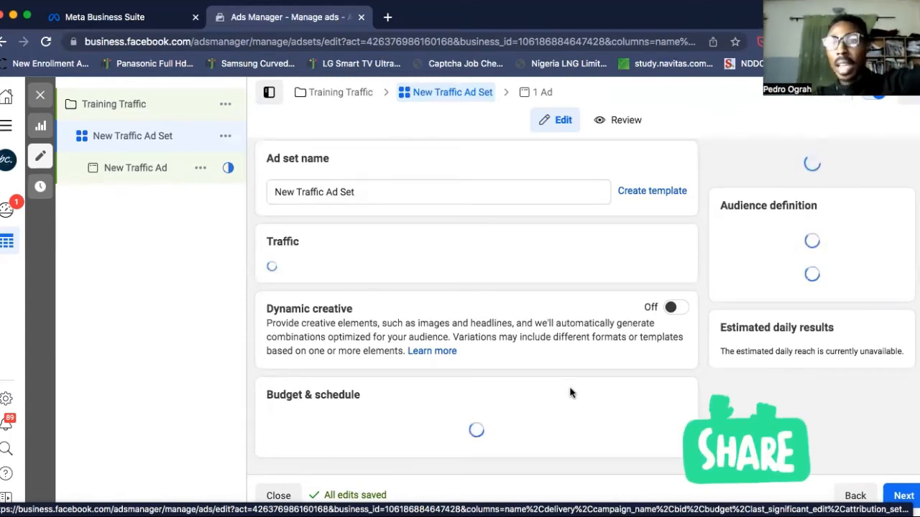
scroll(570, 393, "down", 3)
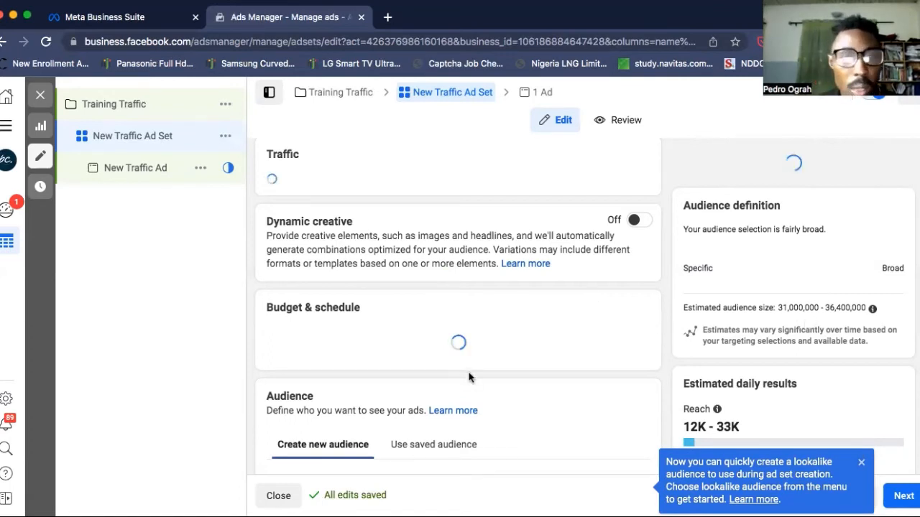
scroll(469, 377, "down", 1)
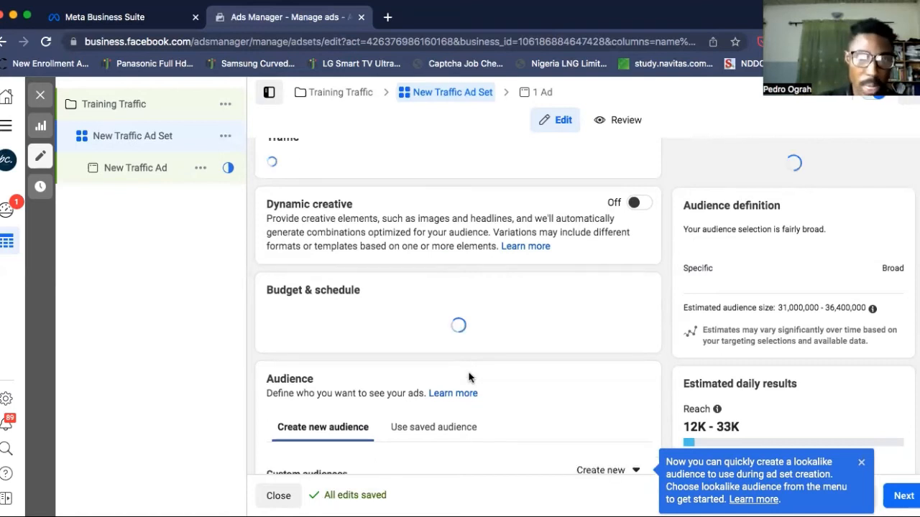
scroll(468, 377, "down", 10)
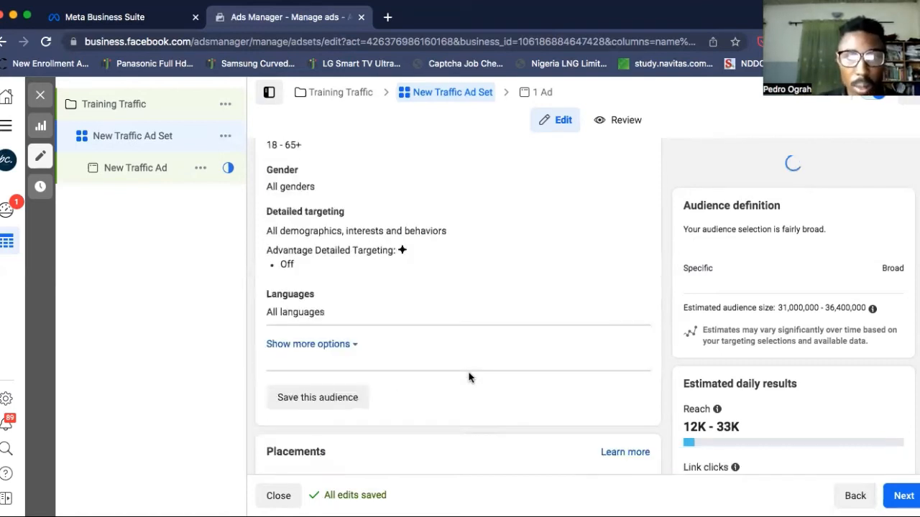
scroll(469, 377, "down", 4)
scroll(468, 378, "up", 3)
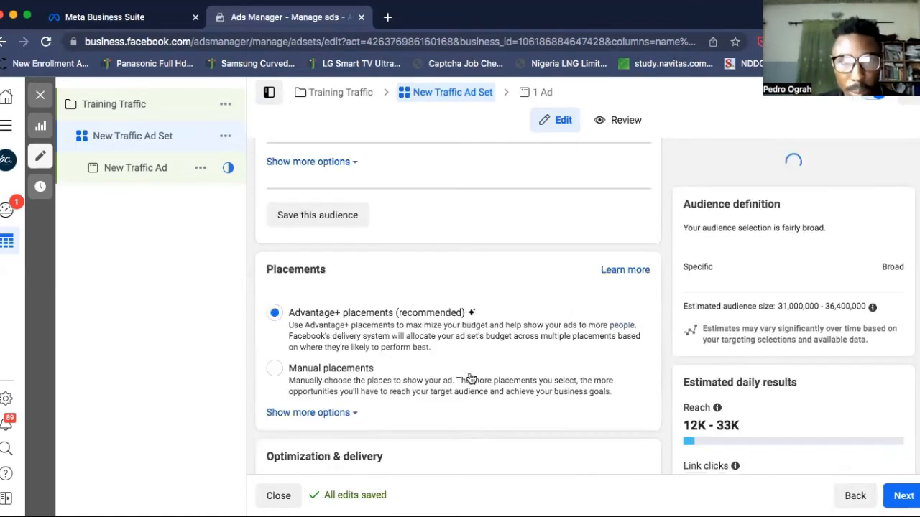
scroll(469, 378, "up", 4)
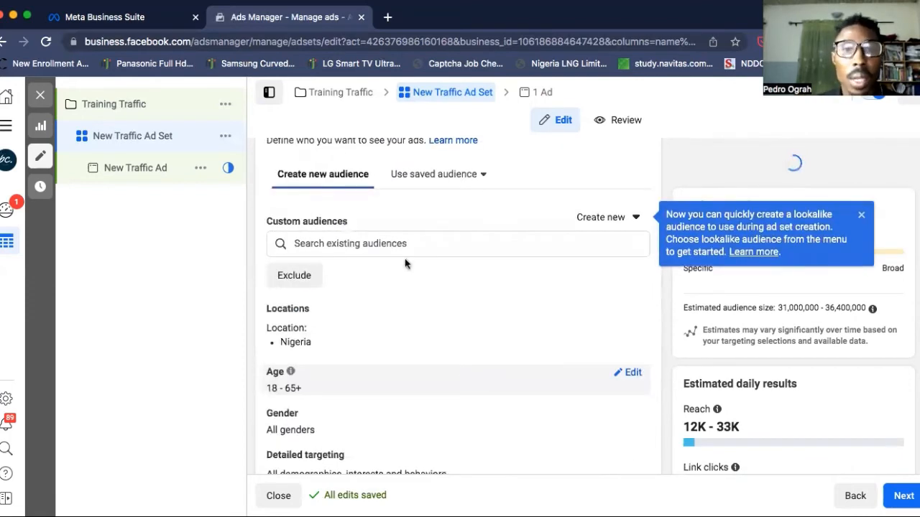
scroll(368, 174, "up", 1)
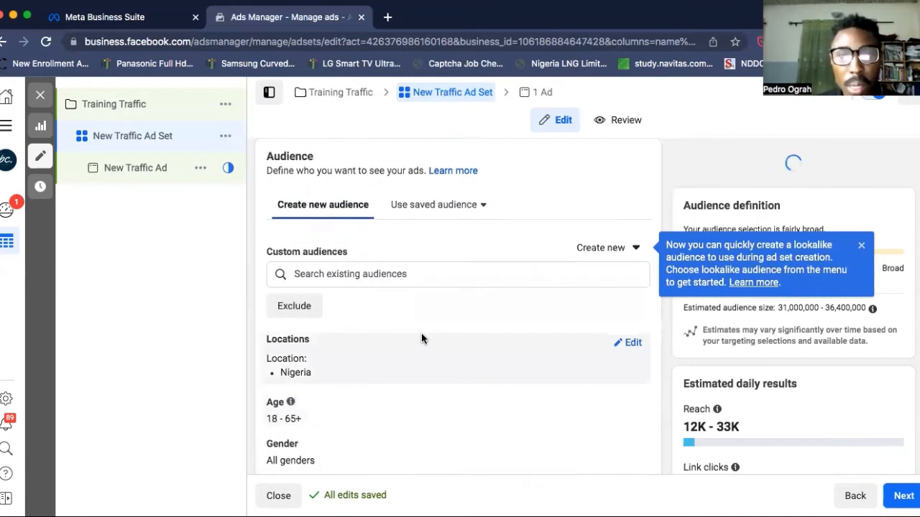
scroll(421, 334, "up", 10)
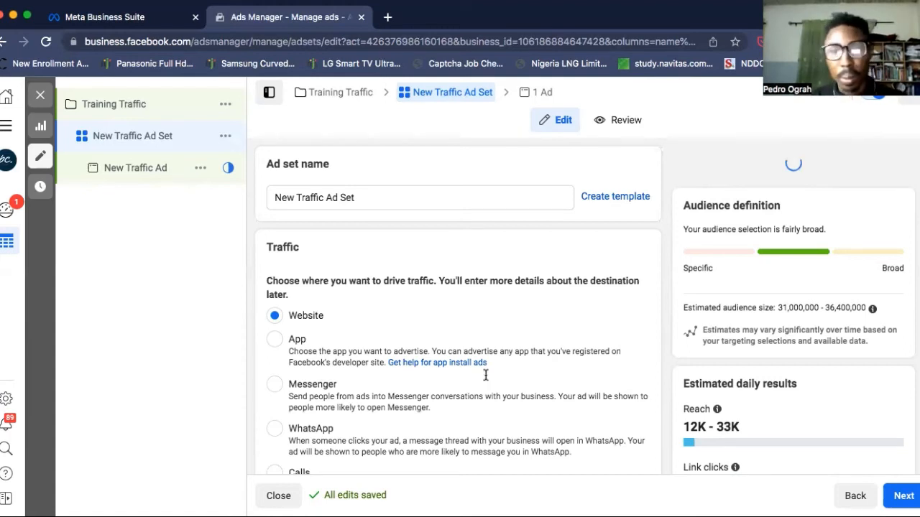
- Set the ad set's daily budget to ₦2000
scroll(481, 371, "down", 3)
scroll(481, 371, "down", 1)
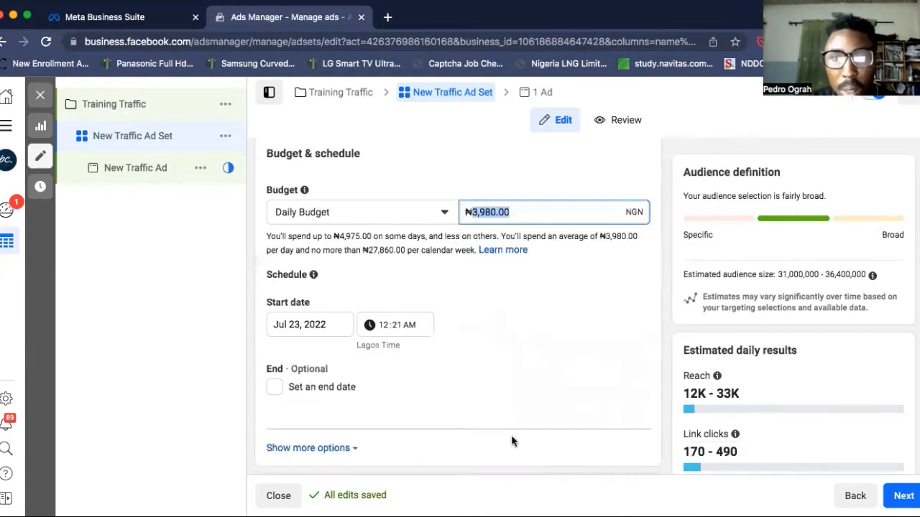
scroll(512, 441, "down", 4)
scroll(512, 442, "down", 1)
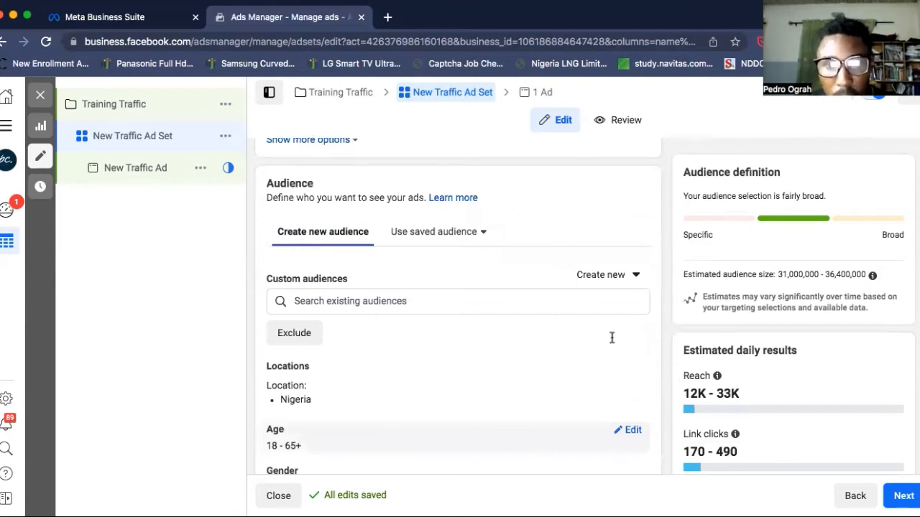
scroll(612, 339, "up", 5)
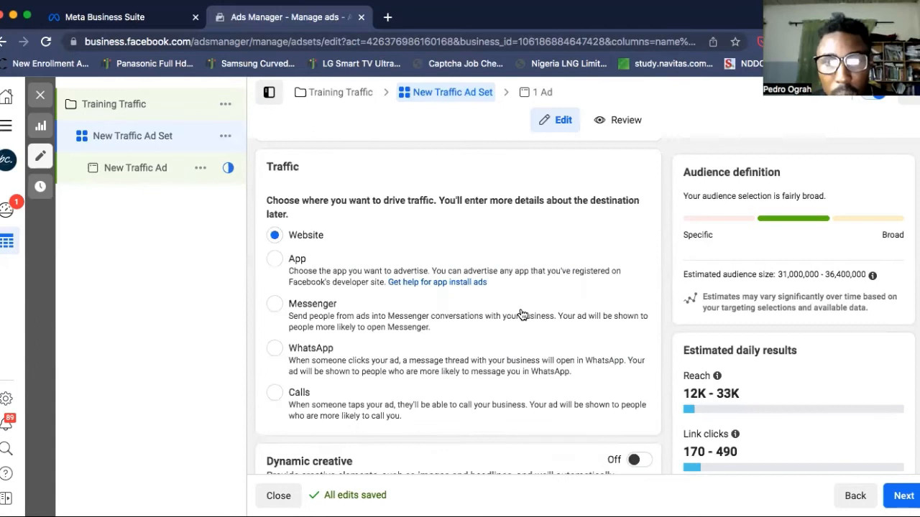
scroll(524, 313, "up", 2)
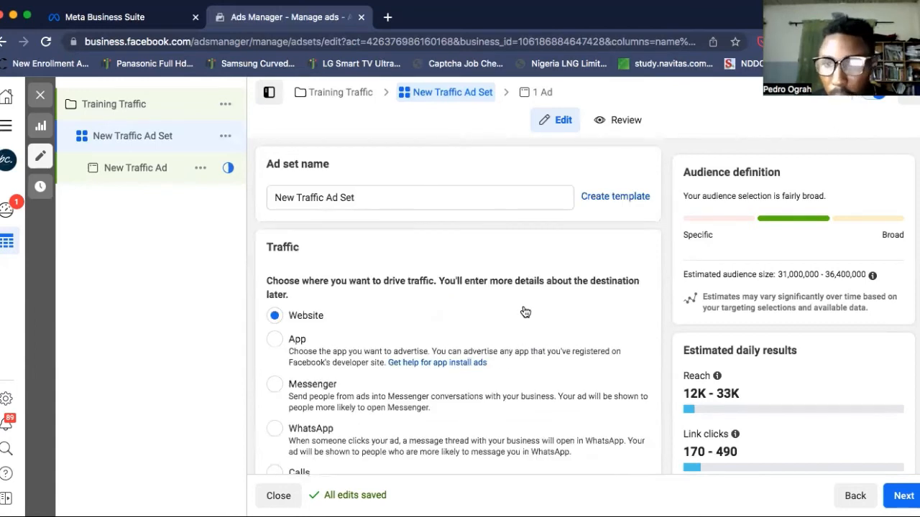
scroll(535, 307, "down", 5)
left_click(529, 378)
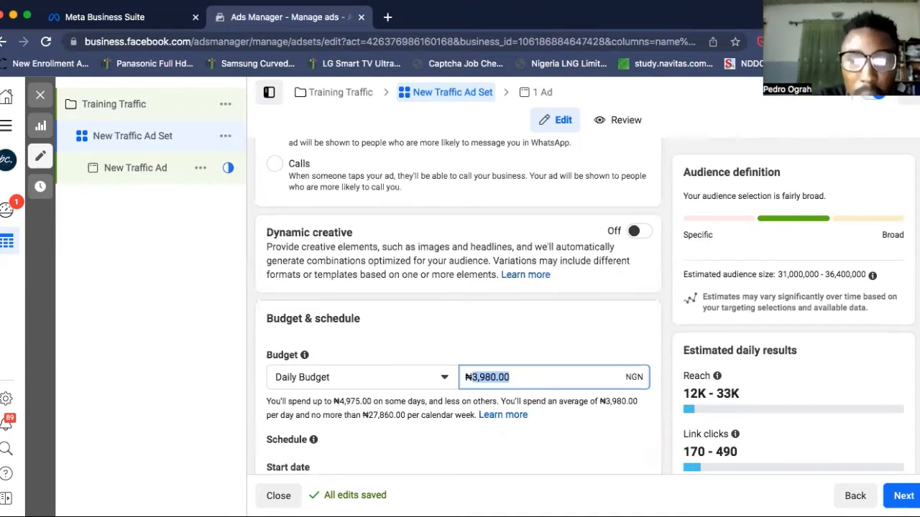
type("2000")
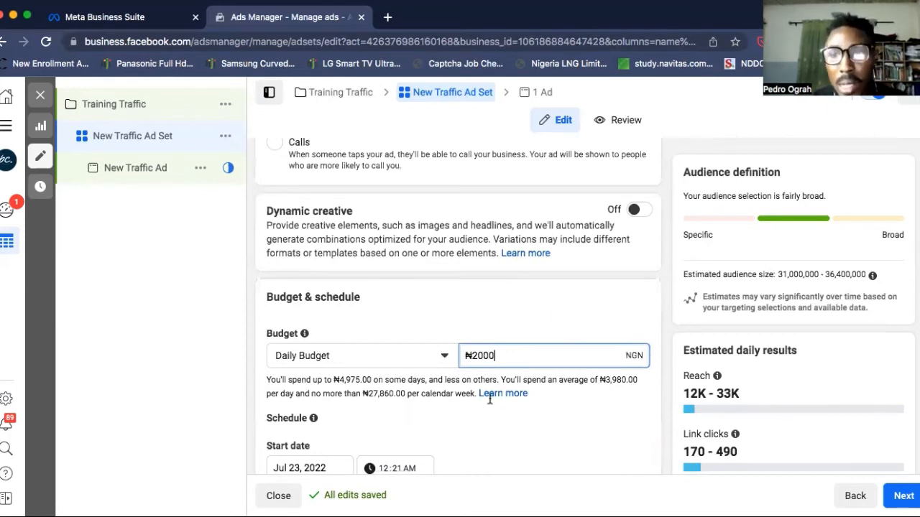
- Review the ad set's schedule and its audience location, age, gender, detailed targeting and language settings
scroll(489, 401, "down", 1)
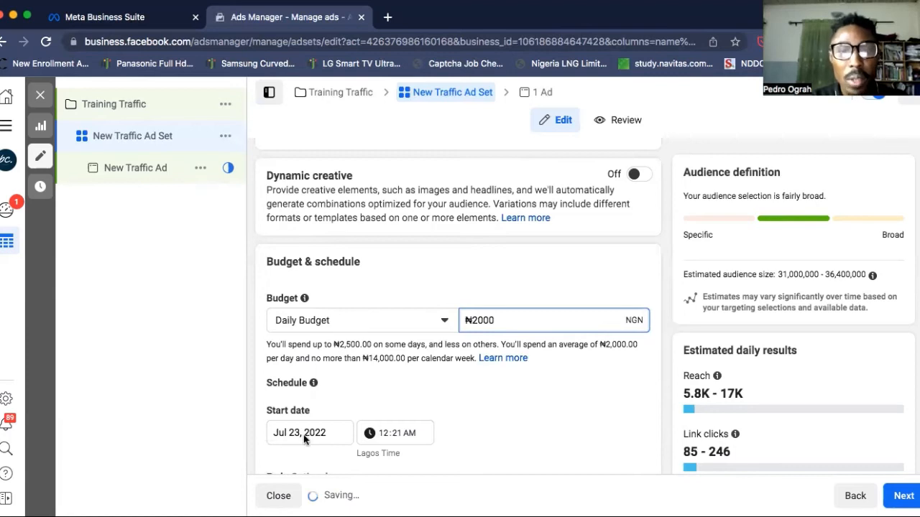
scroll(303, 439, "down", 5)
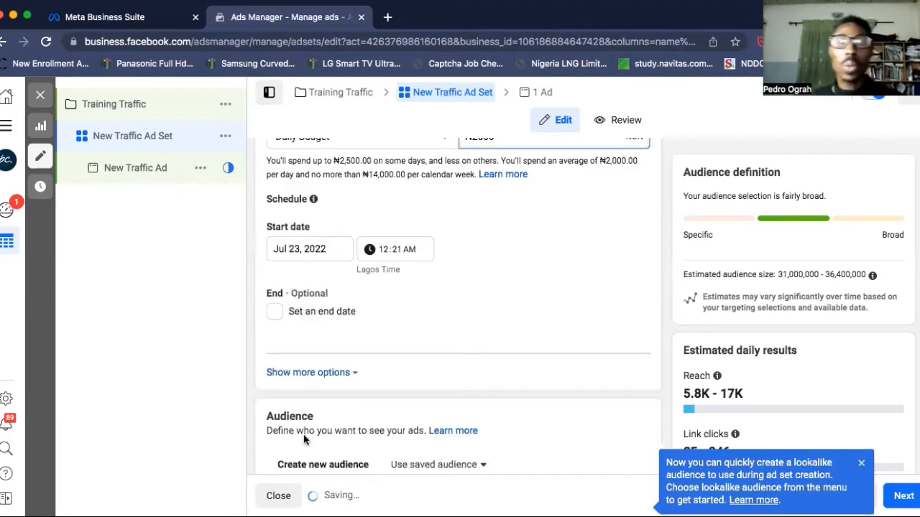
scroll(304, 440, "down", 6)
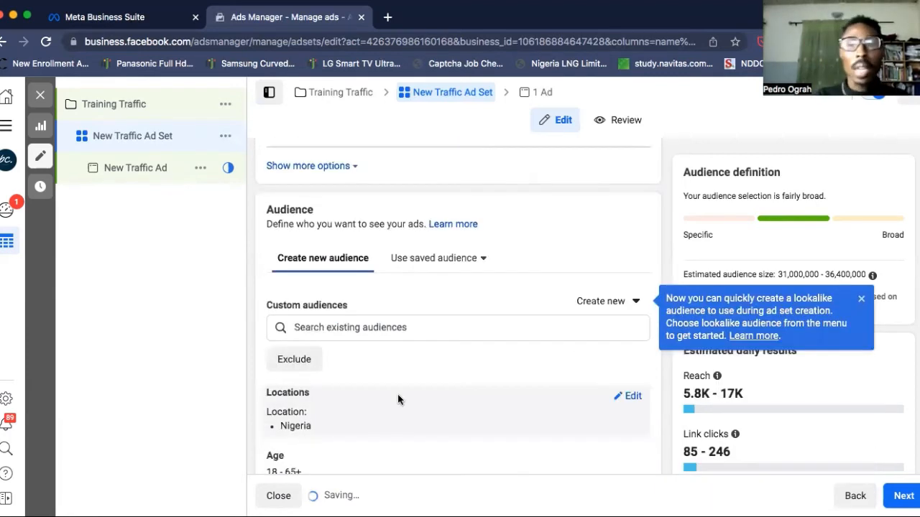
scroll(543, 365, "down", 3)
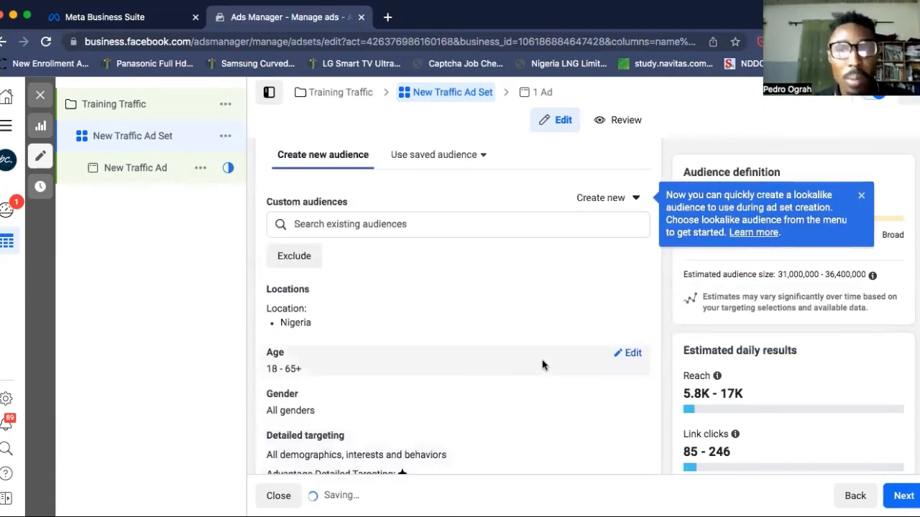
scroll(434, 344, "down", 2)
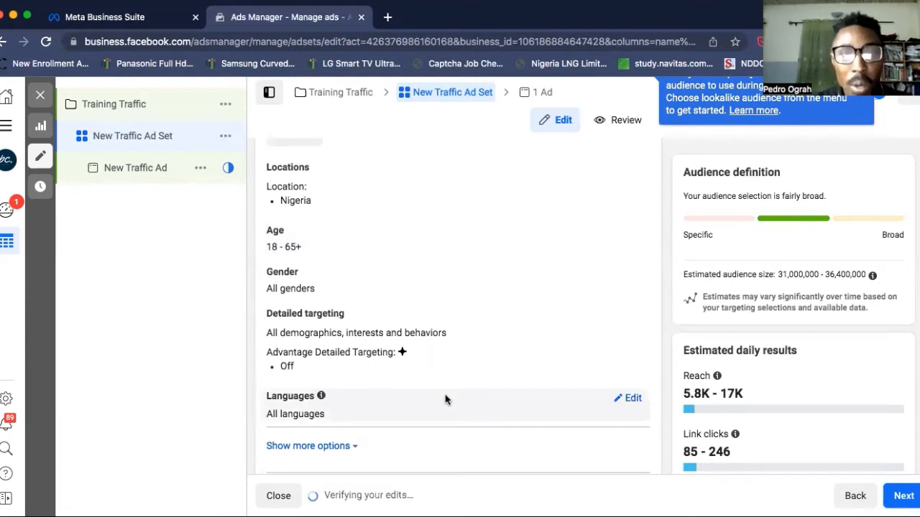
scroll(445, 400, "down", 1)
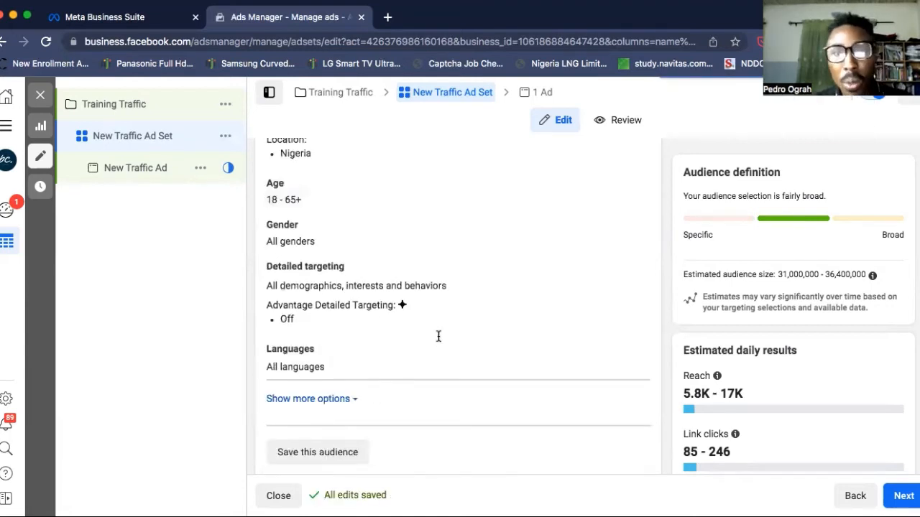
scroll(439, 337, "down", 3)
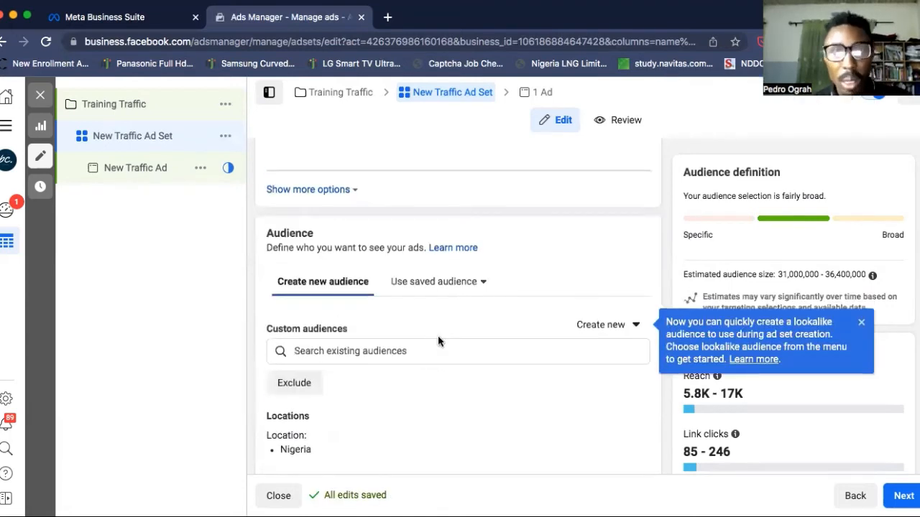
scroll(314, 302, "up", 3)
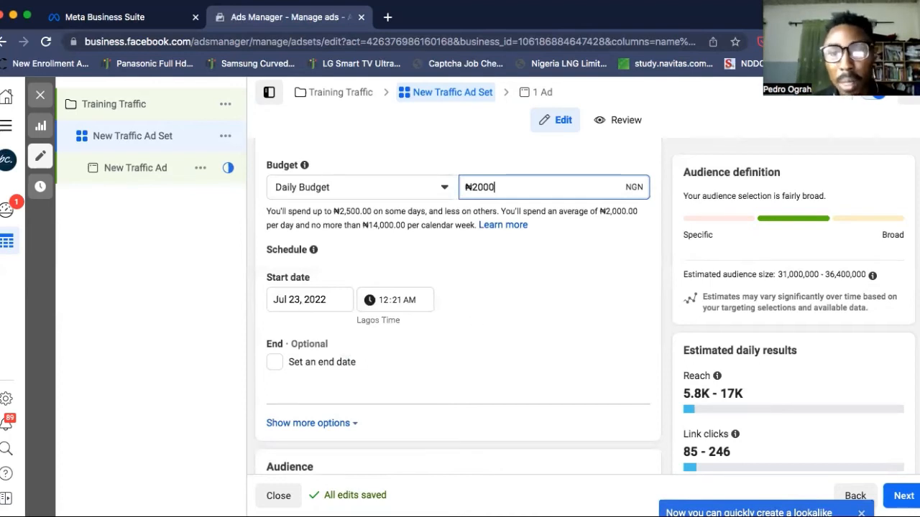
- Examine the audience targeting criteria alongside the estimated daily results, and the options for creating a new audience or using a saved one
scroll(501, 368, "down", 3)
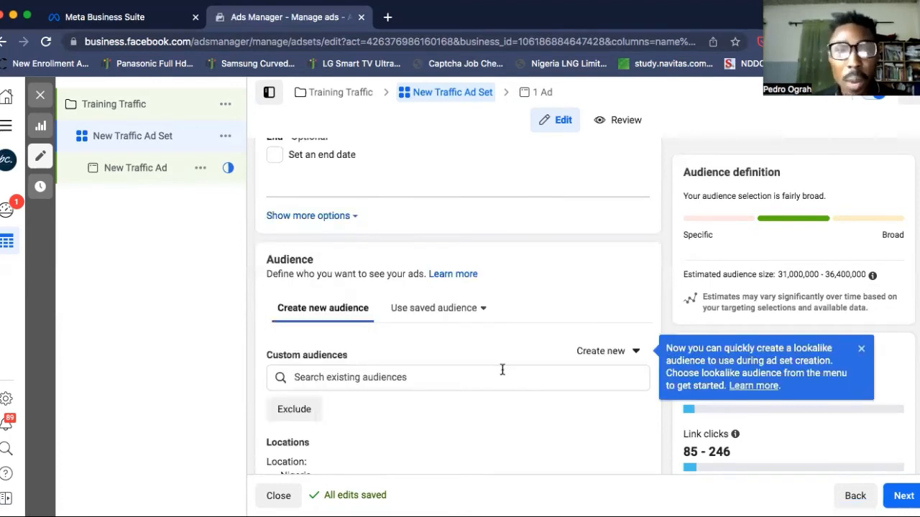
scroll(502, 369, "down", 4)
scroll(500, 355, "up", 1)
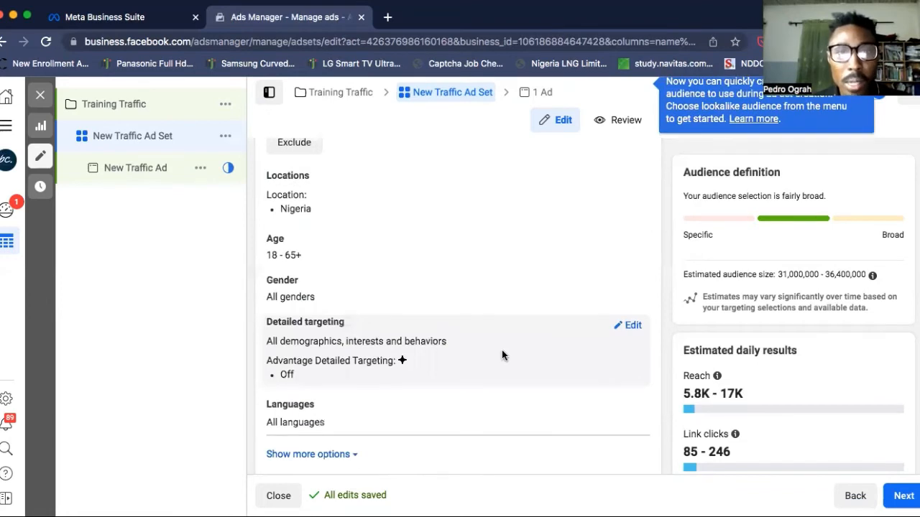
scroll(504, 351, "up", 1)
scroll(503, 349, "up", 1)
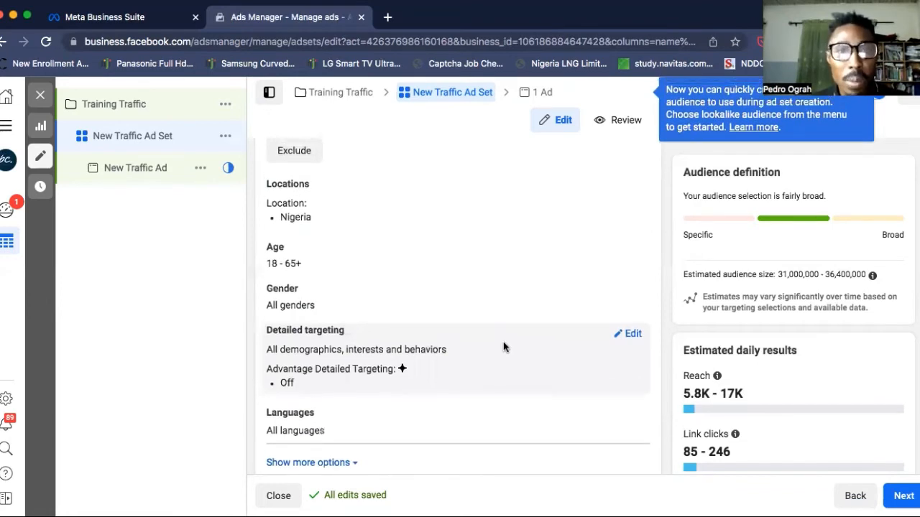
scroll(402, 331, "up", 3)
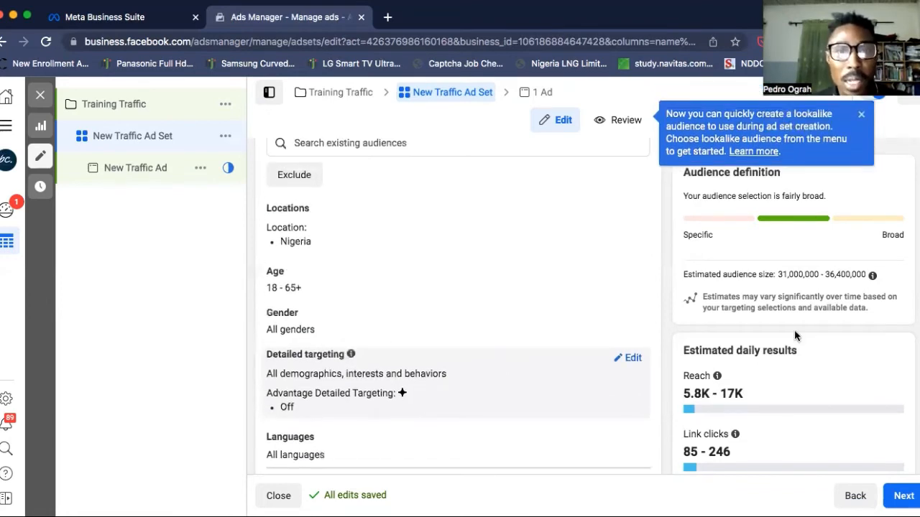
scroll(388, 280, "up", 2)
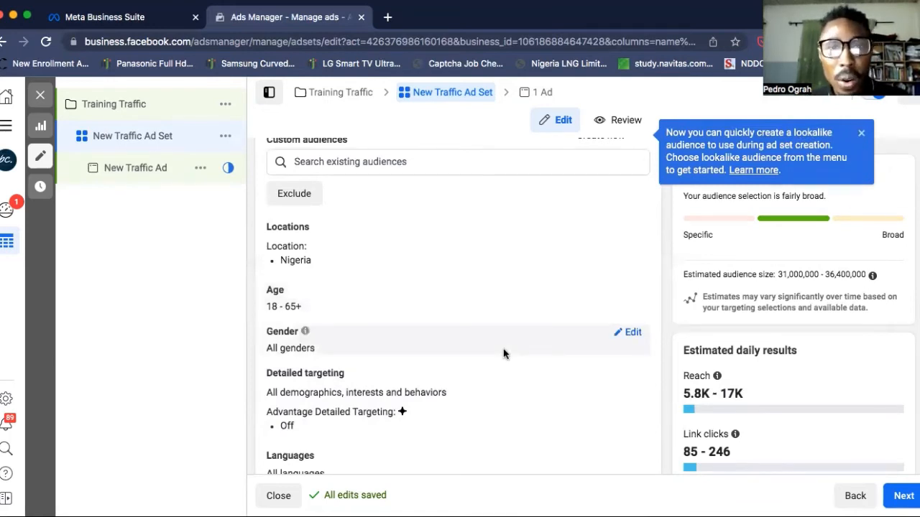
scroll(503, 353, "up", 1)
scroll(504, 355, "up", 1)
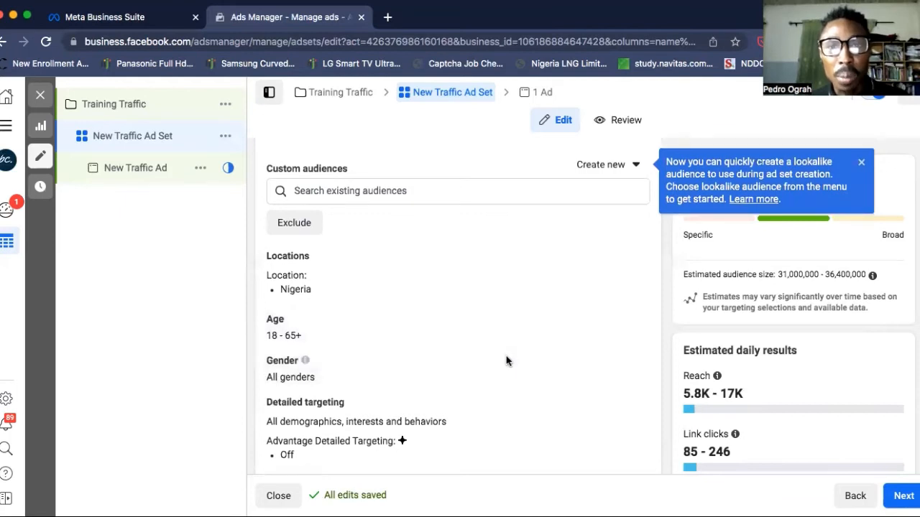
scroll(509, 359, "up", 3)
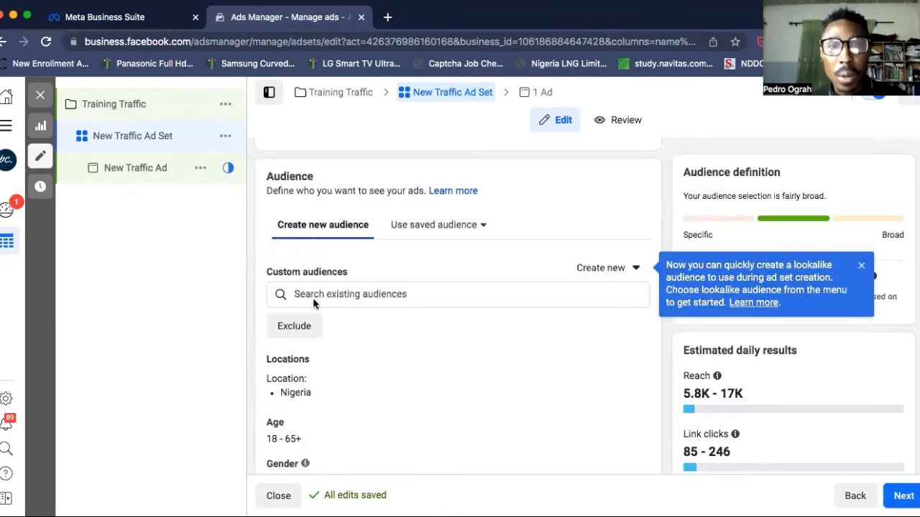
scroll(337, 302, "up", 1)
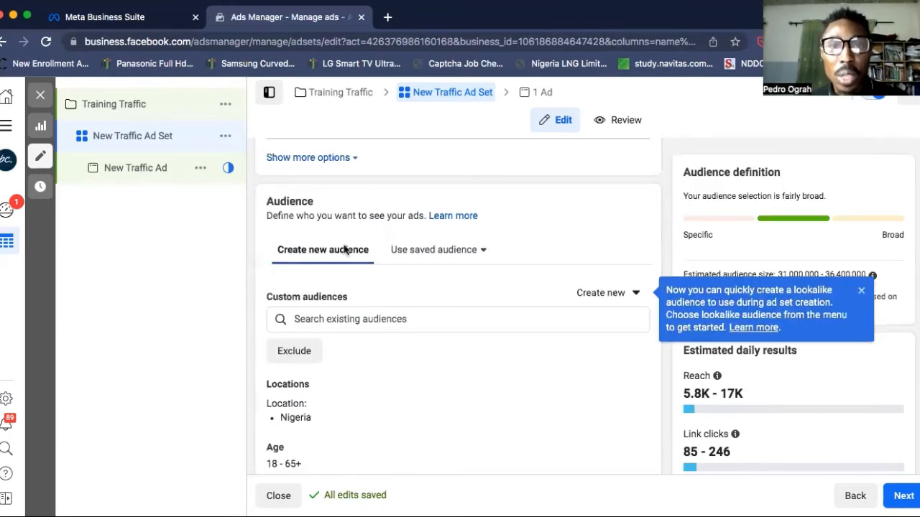
scroll(306, 377, "up", 4)
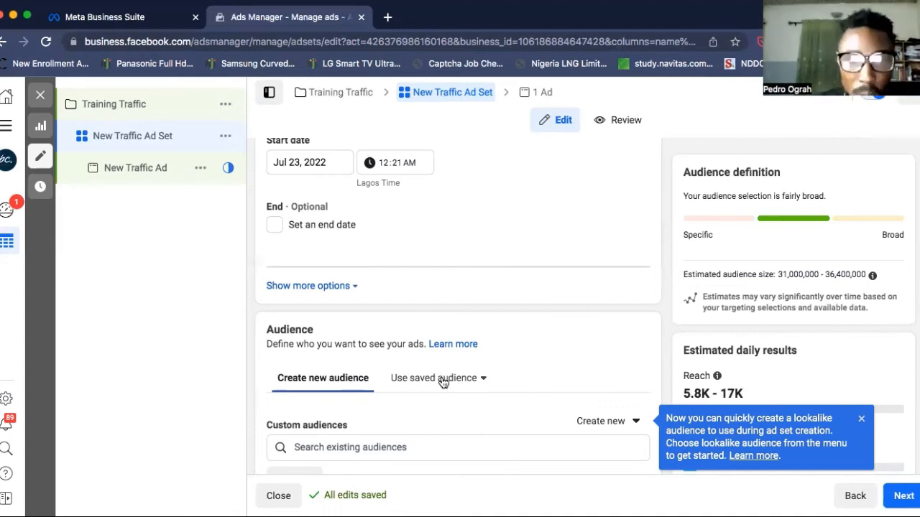
- Open the audience's detailed targeting for editing and search its interests for "luxury"
scroll(626, 417, "down", 3)
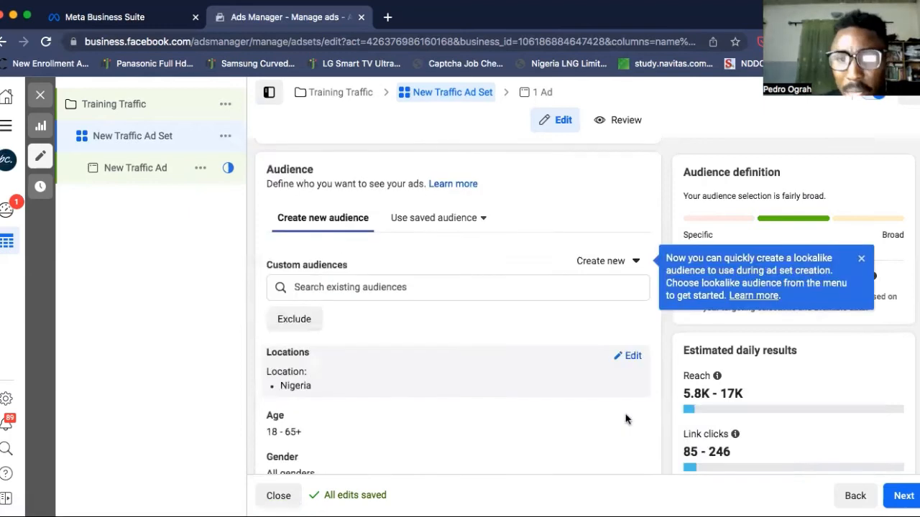
scroll(619, 413, "down", 1)
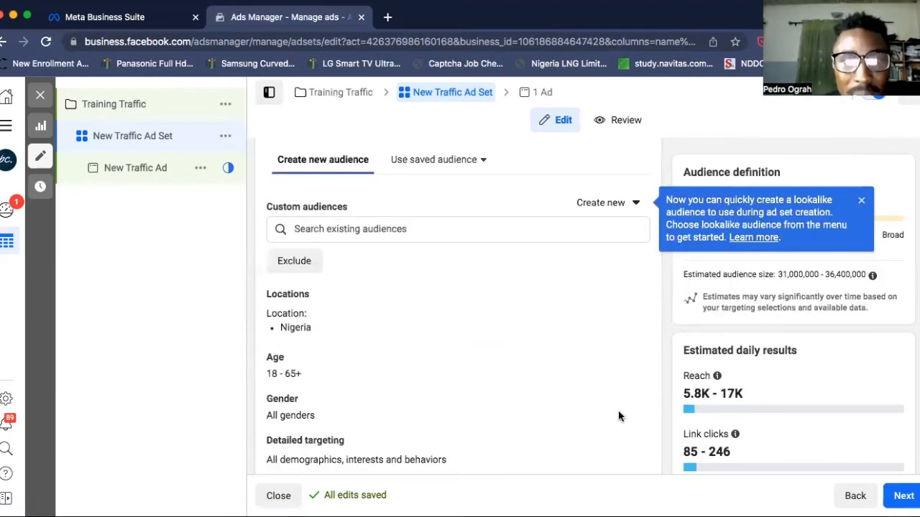
scroll(618, 416, "down", 1)
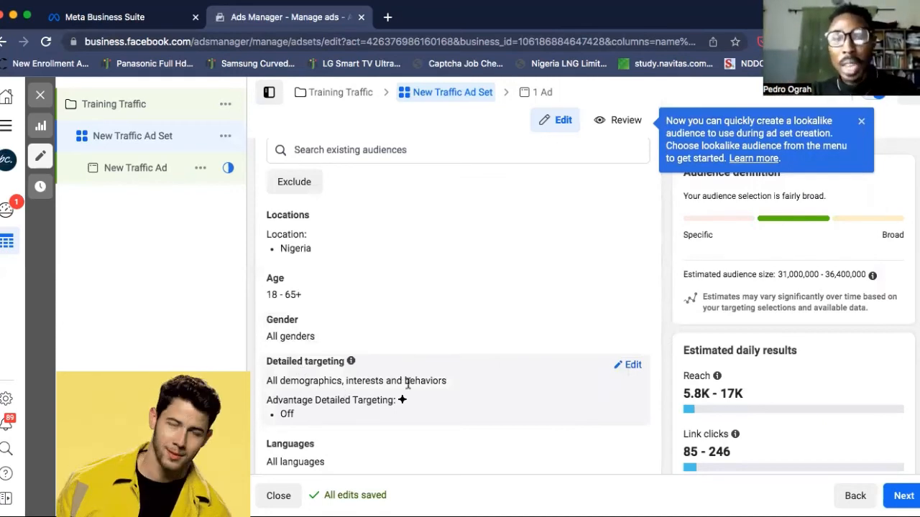
left_click(630, 366)
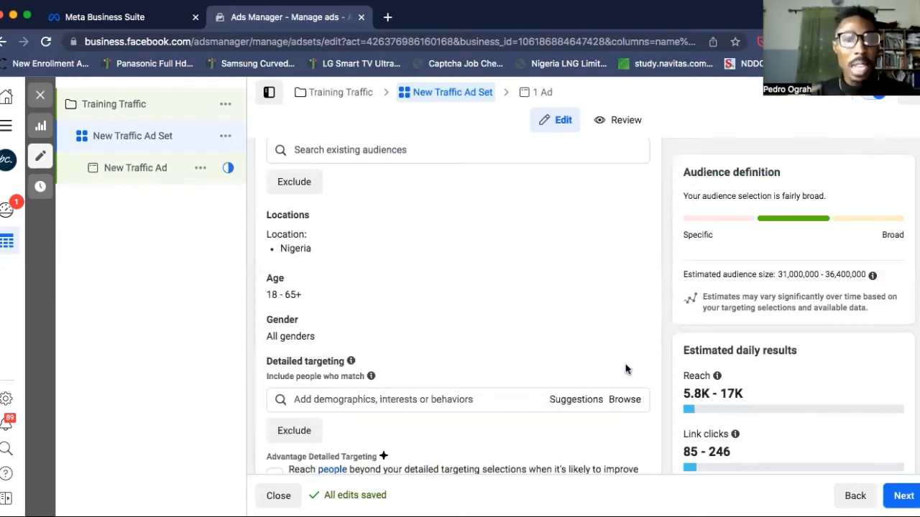
left_click(538, 402)
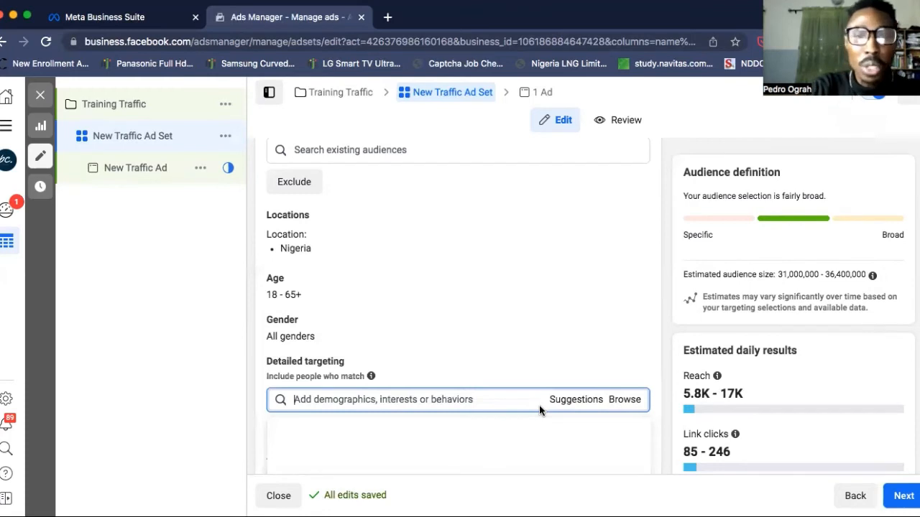
type("l")
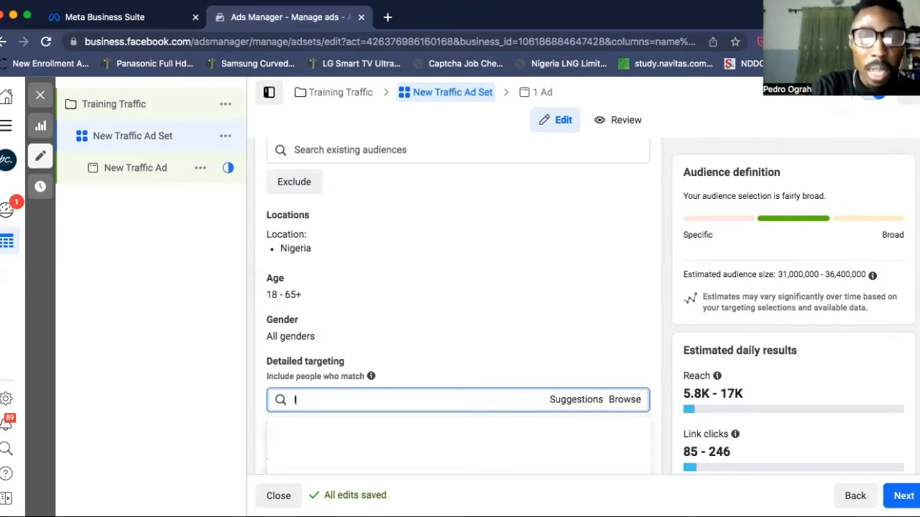
type("uxur")
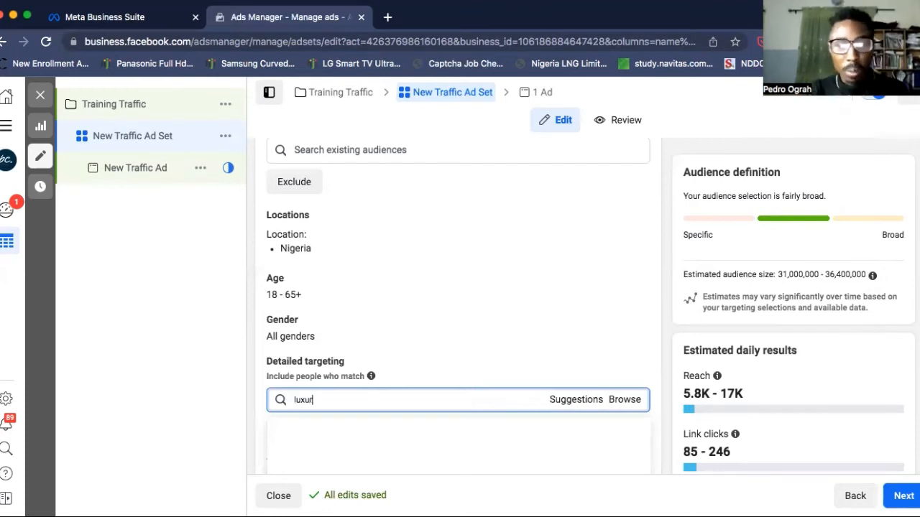
type("y")
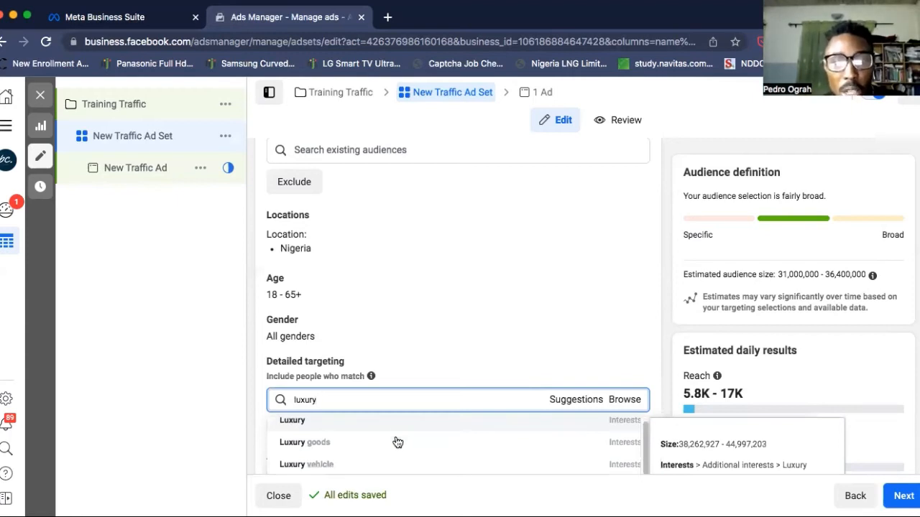
- Look through the suggested luxury interests and their audience sizes in detailed targeting
scroll(399, 442, "down", 1)
scroll(399, 444, "down", 1)
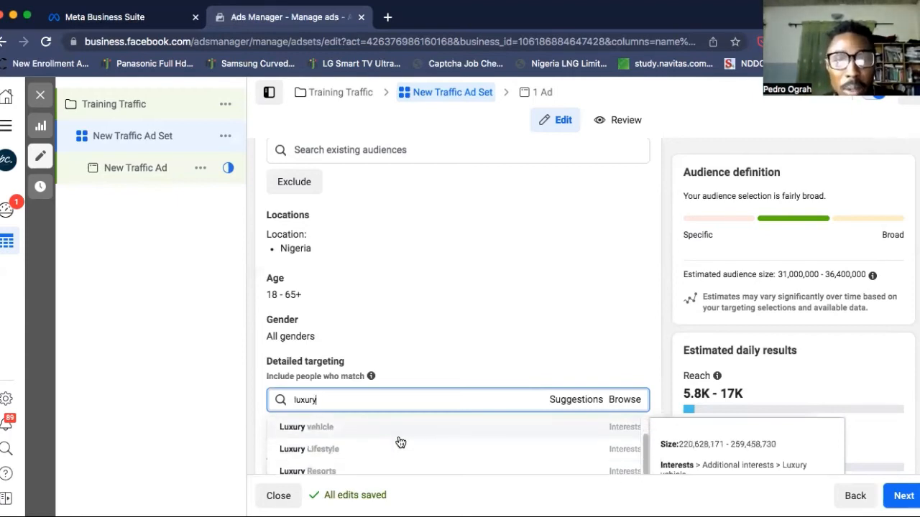
scroll(400, 442, "down", 2)
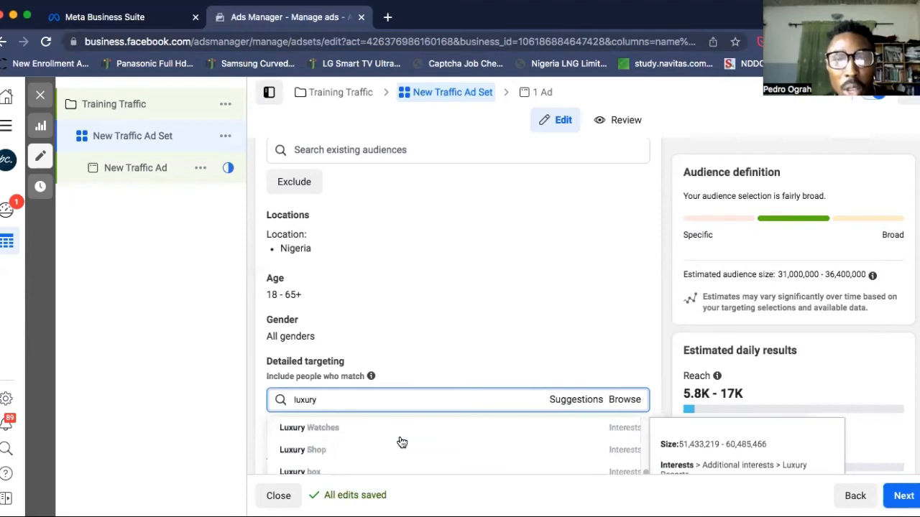
scroll(338, 438, "down", 2)
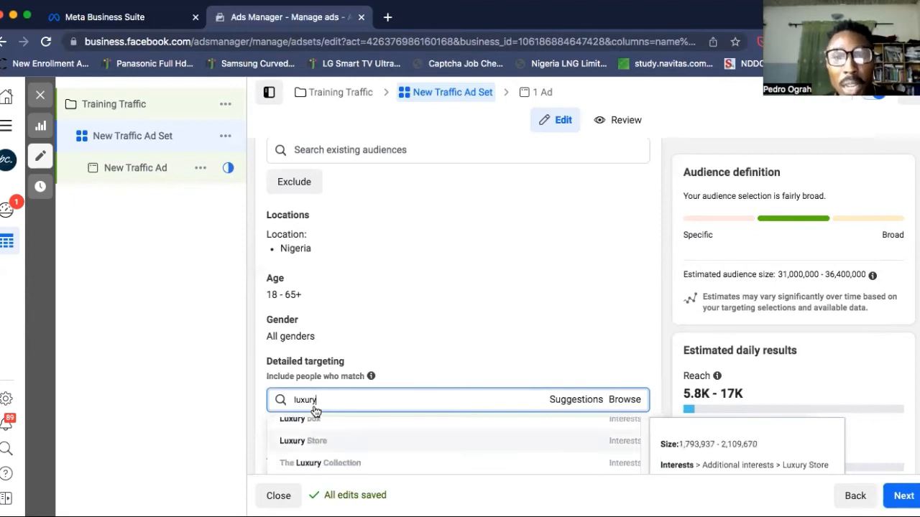
scroll(311, 421, "up", 3)
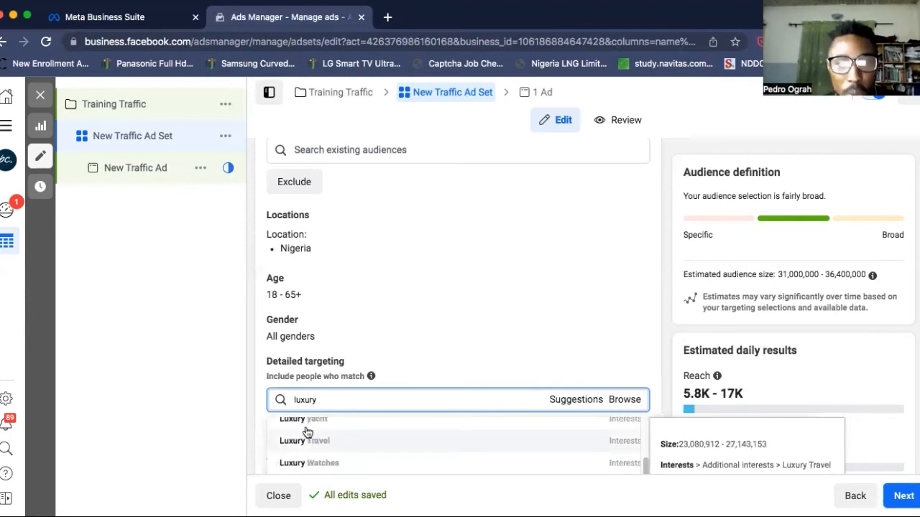
scroll(332, 447, "up", 2)
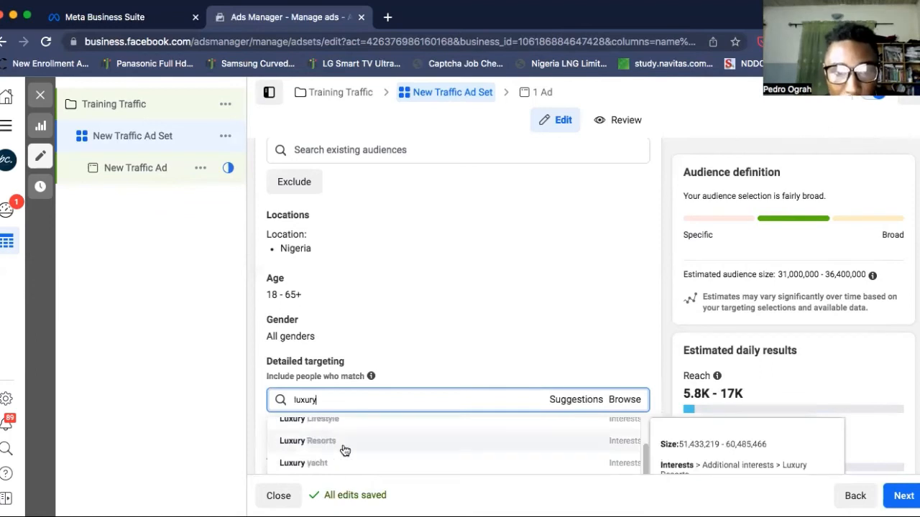
scroll(345, 450, "up", 2)
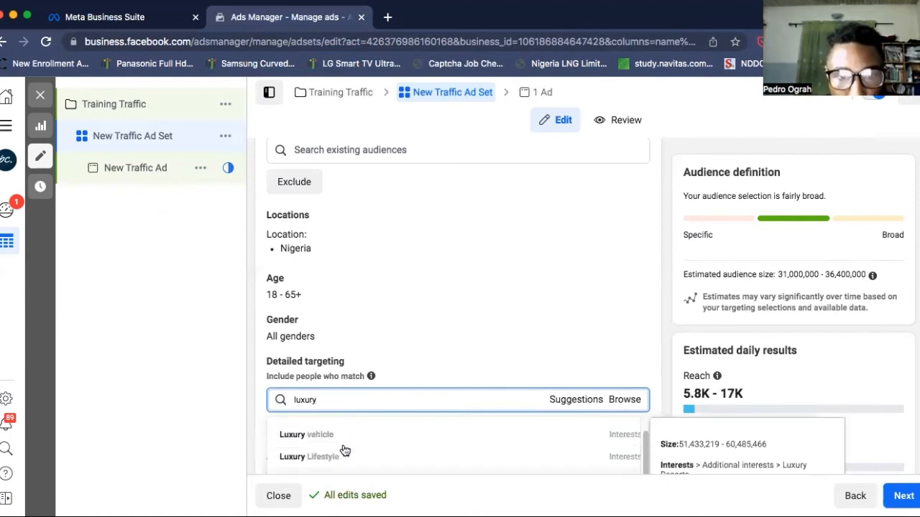
scroll(345, 450, "up", 2)
scroll(345, 450, "down", 1)
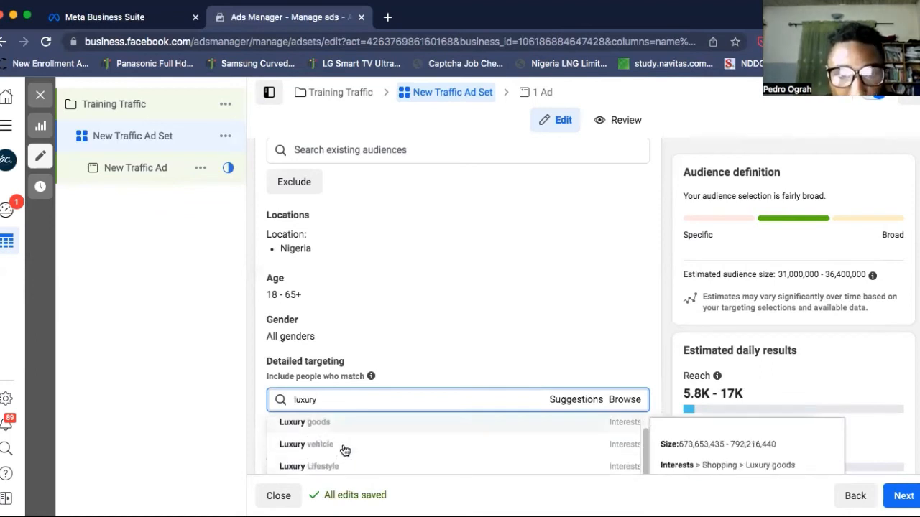
scroll(345, 450, "down", 3)
scroll(345, 450, "down", 3)
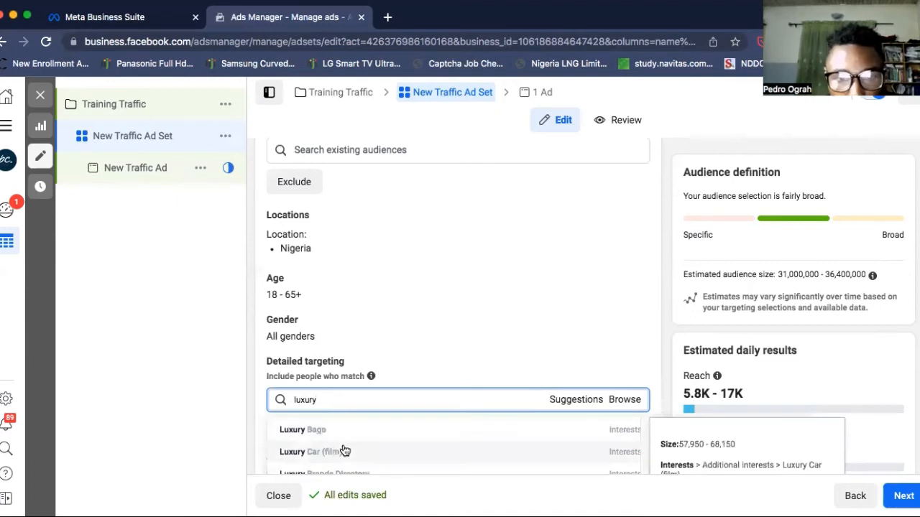
scroll(345, 449, "down", 3)
scroll(345, 450, "down", 2)
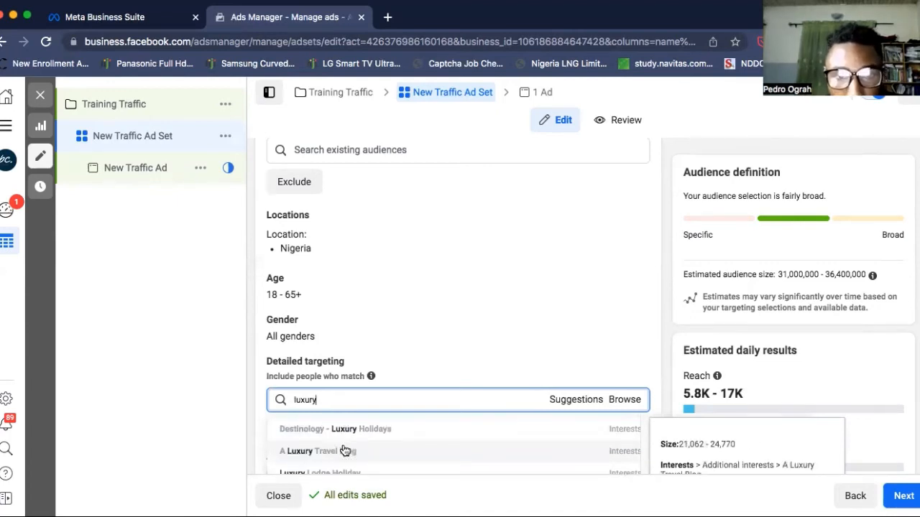
scroll(345, 450, "down", 2)
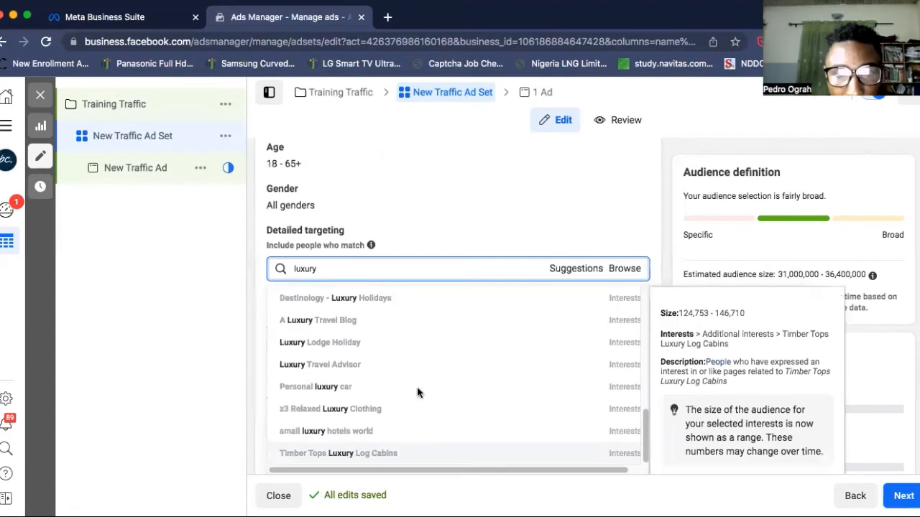
scroll(419, 394, "down", 1)
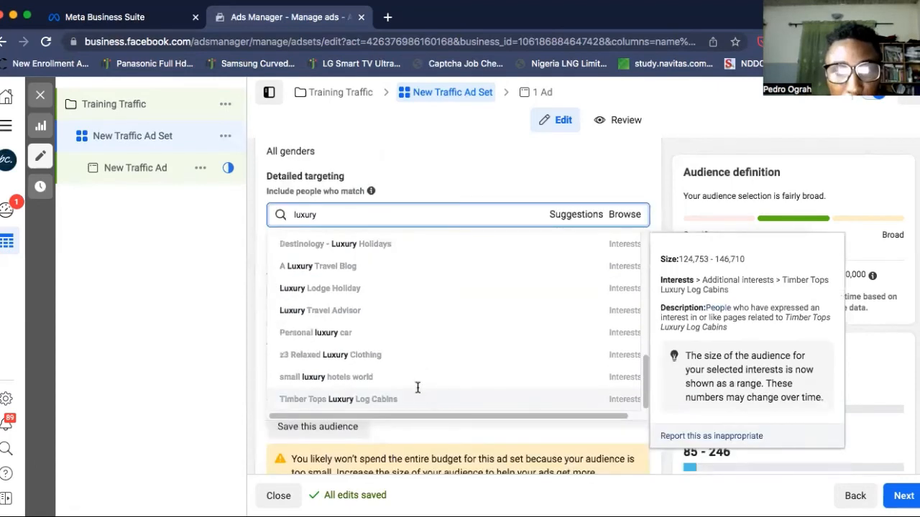
scroll(416, 386, "down", 1)
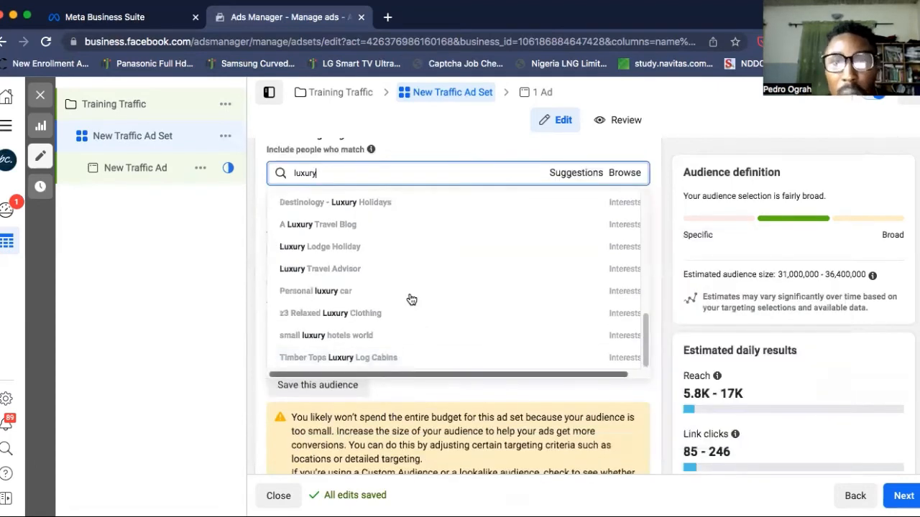
- Add the Luxury Watches interest to the ad set's detailed targeting
scroll(411, 300, "up", 2)
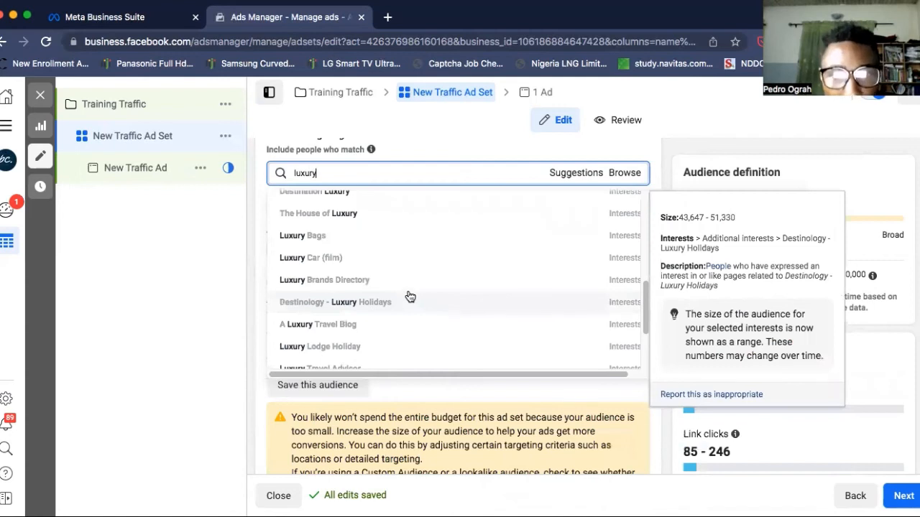
scroll(413, 287, "up", 2)
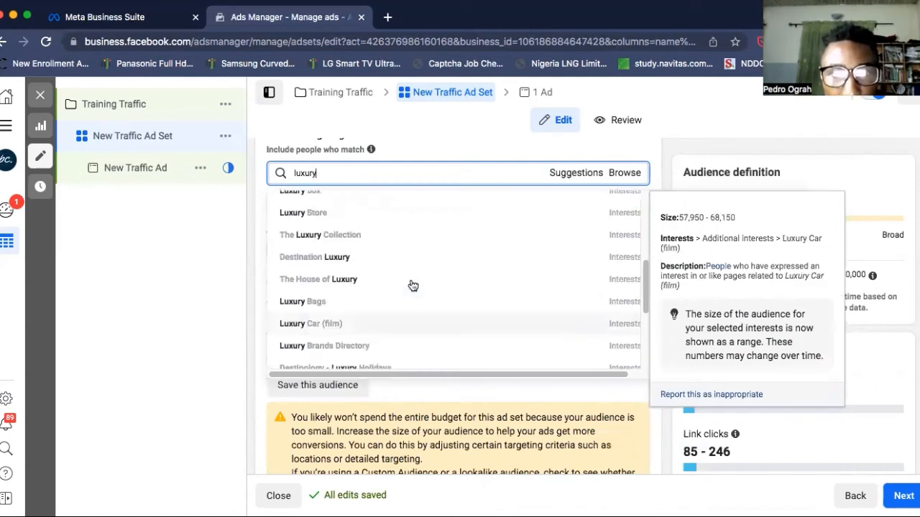
scroll(359, 226, "up", 3)
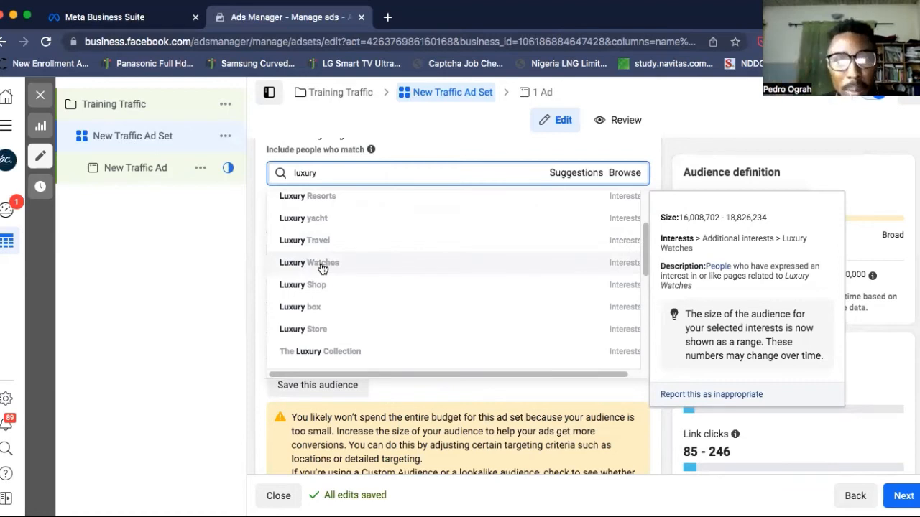
left_click(323, 269)
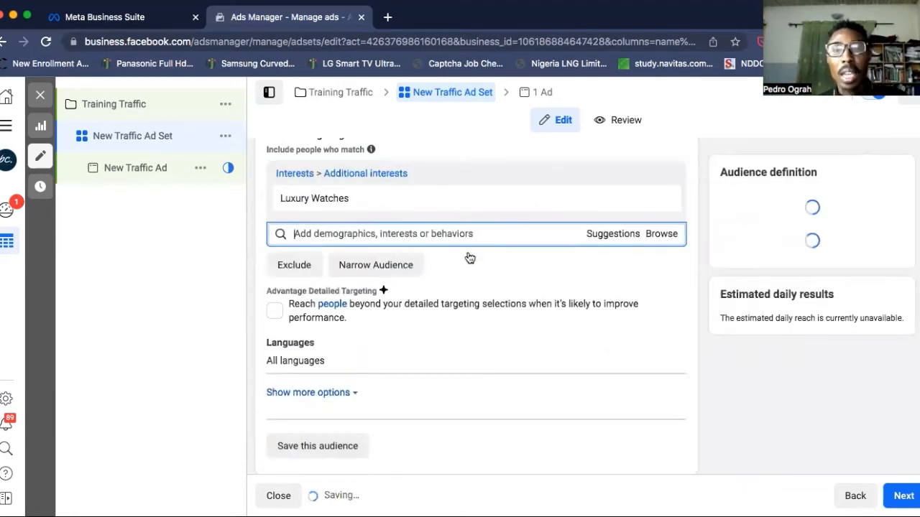
- Try searching the detailed targeting options for "online shopper", then clear the search
left_click(504, 237)
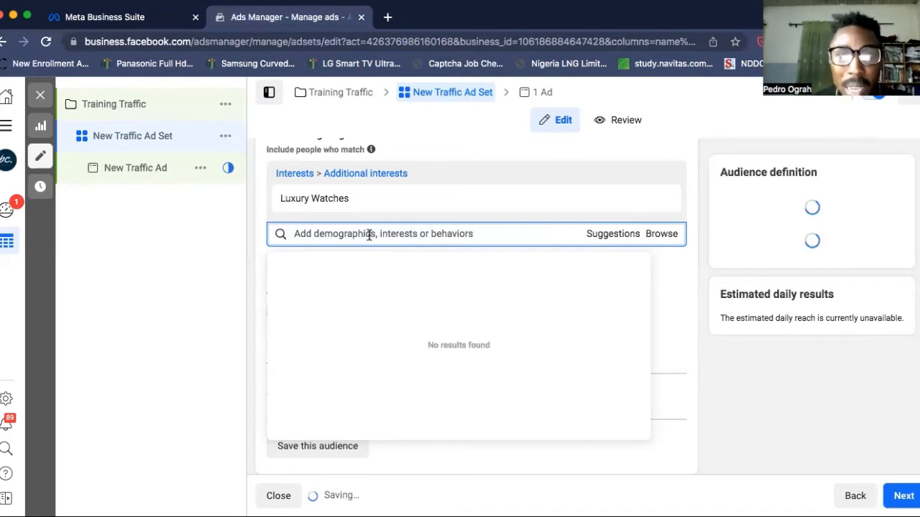
type("on;li")
key("super+a")
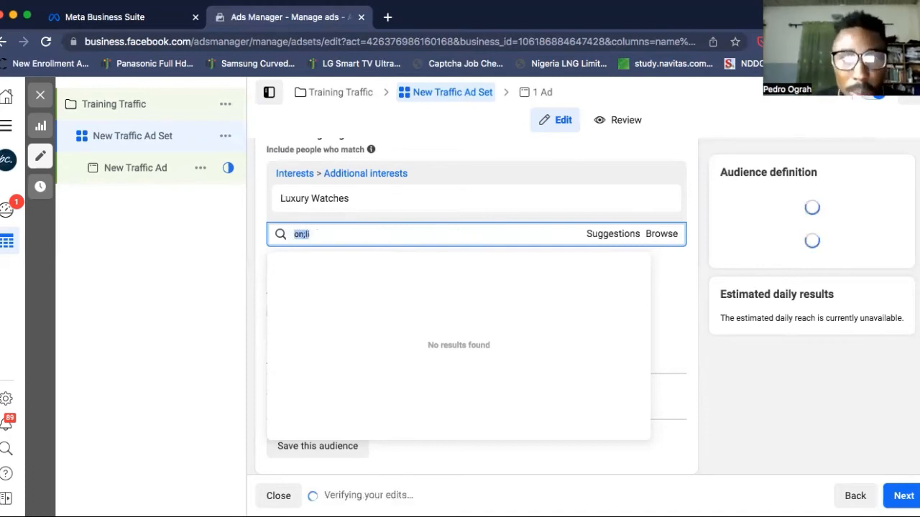
key("BackSpace")
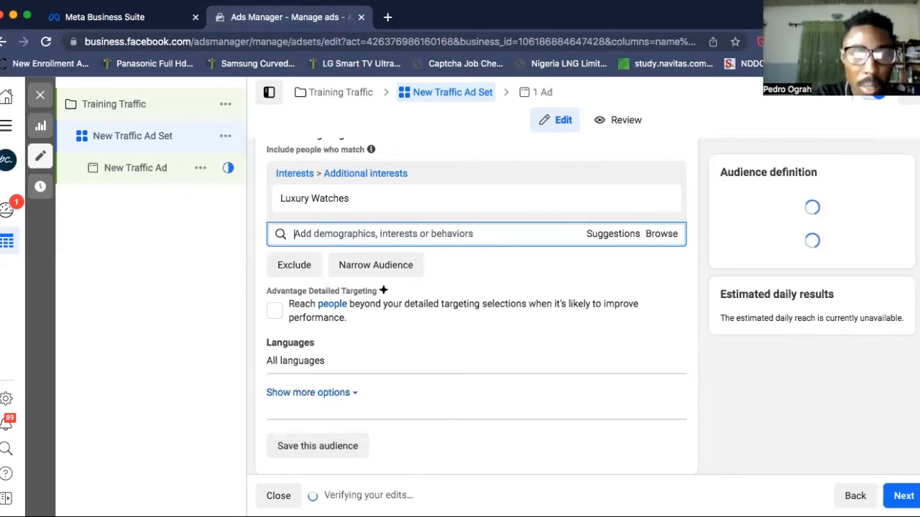
type("online sh")
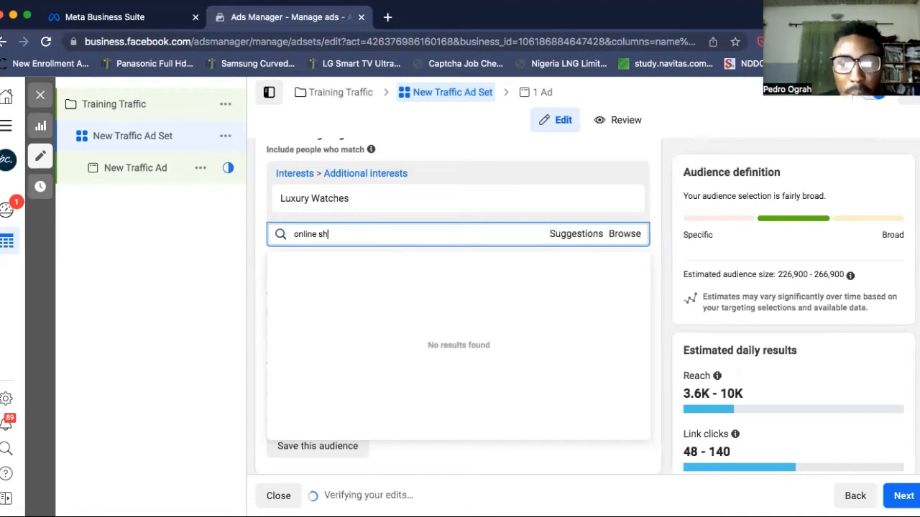
type("oppe")
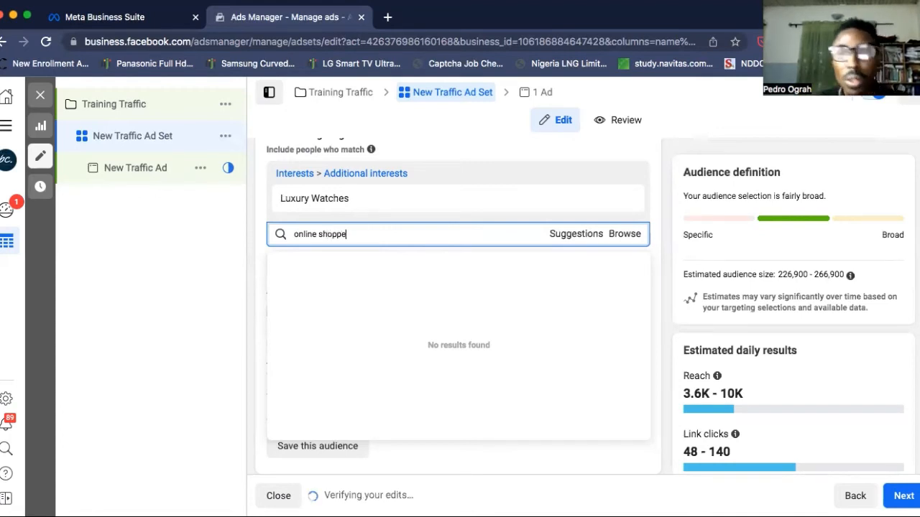
type("r")
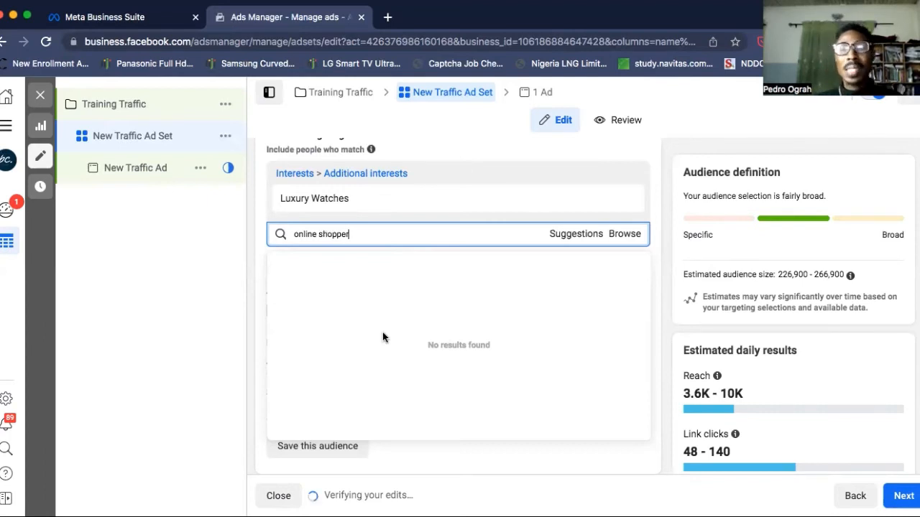
scroll(383, 338, "down", 2)
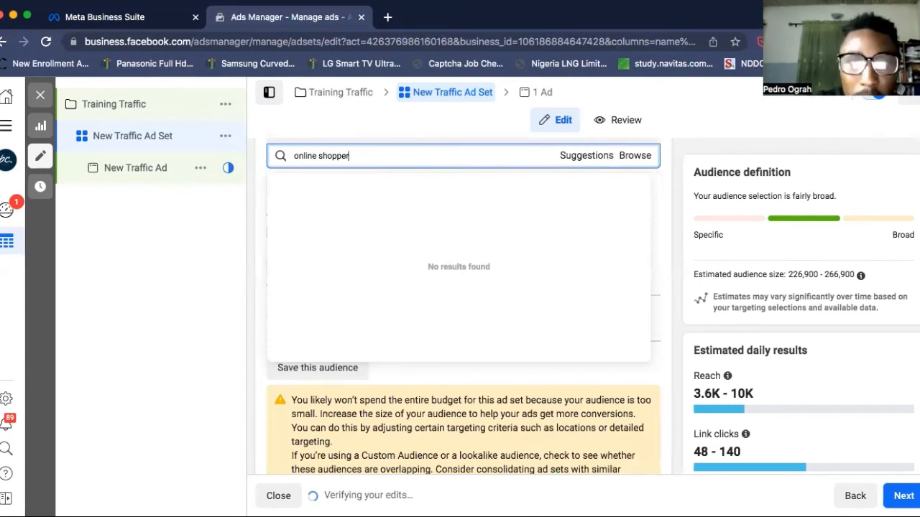
key("BackSpace")
key("BackSpace")
key("BackSpace")
key("BackSpace")
key("BackSpace")
key("BackSpace")
key("BackSpace")
key("BackSpace")
key("BackSpace")
key("BackSpace")
key("BackSpace")
key("BackSpace")
key("BackSpace")
key("BackSpace")
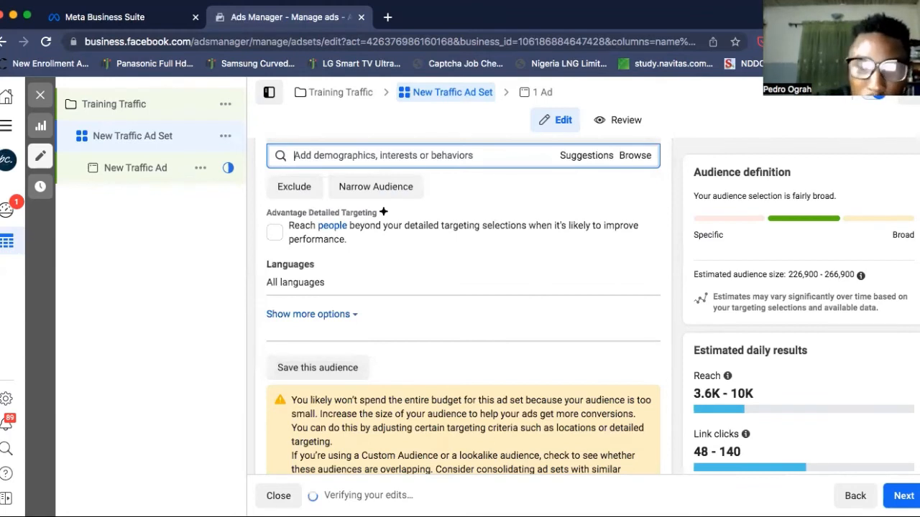
- Search the detailed targeting options for "online" and add the Online shopping interest
type("online")
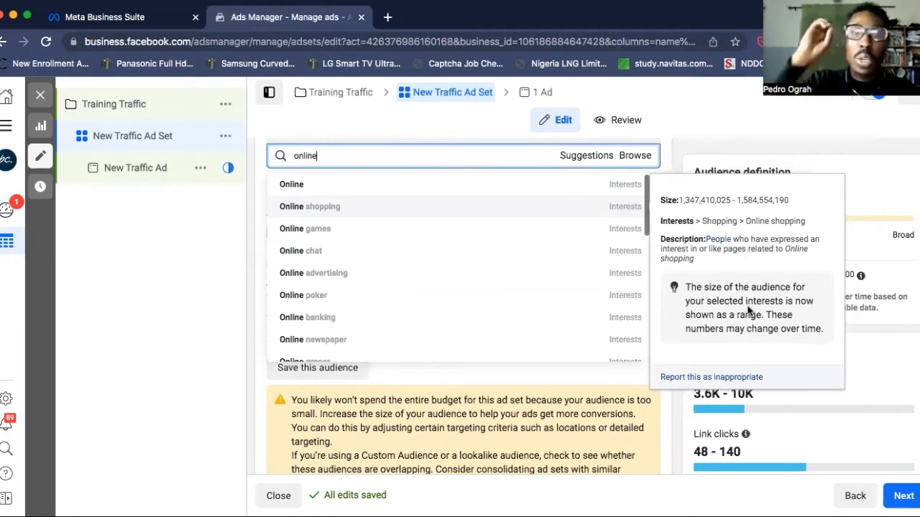
key("Return")
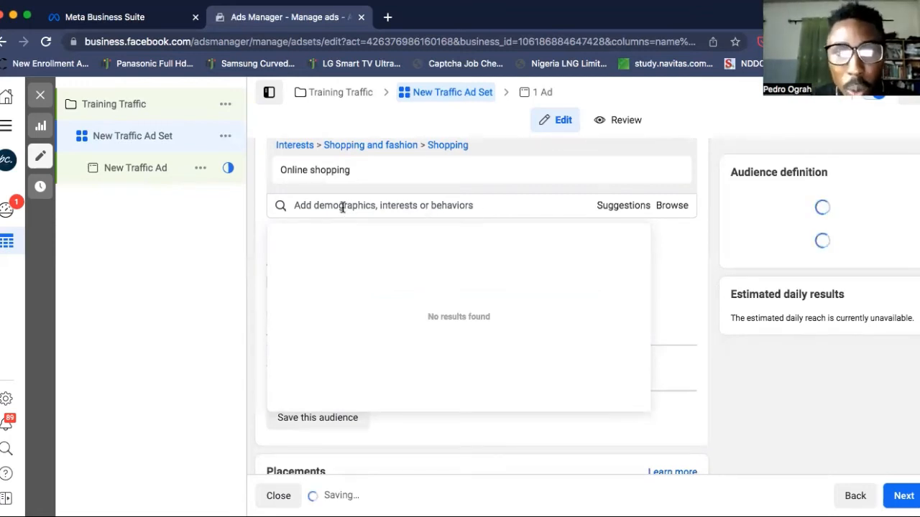
left_click(294, 206)
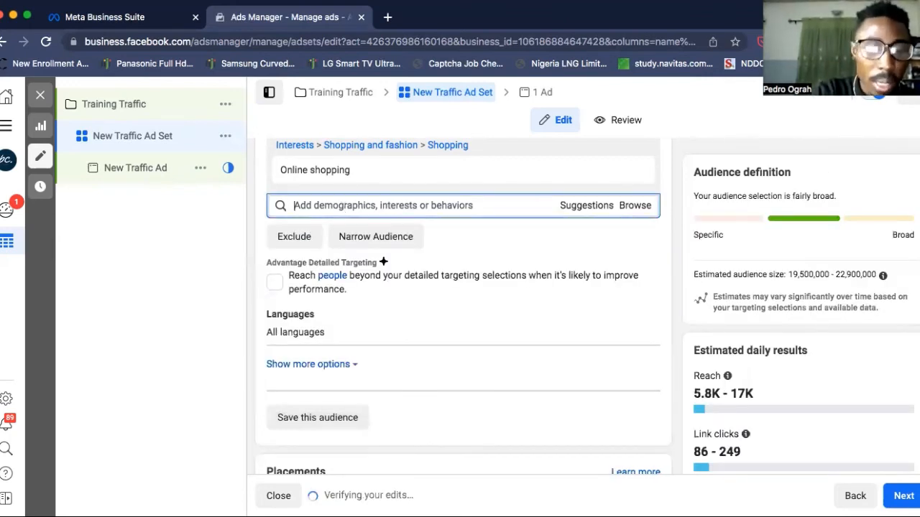
- Search the detailed targeting options for "birthday" and add the Birthday in August demographic
type("birthday")
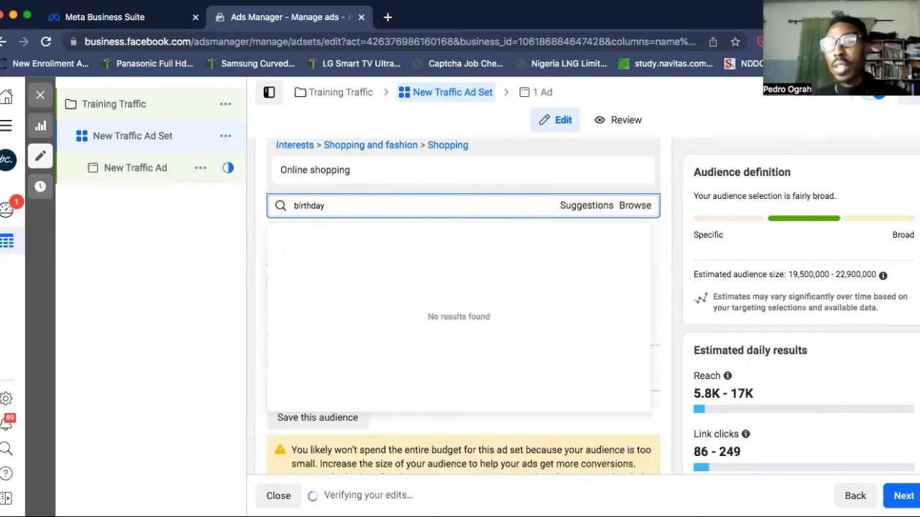
key("Return")
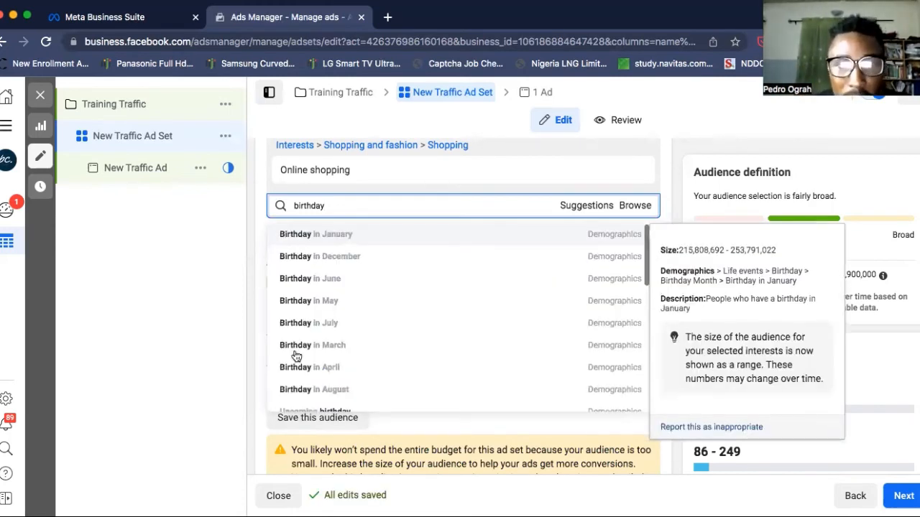
left_click(344, 392)
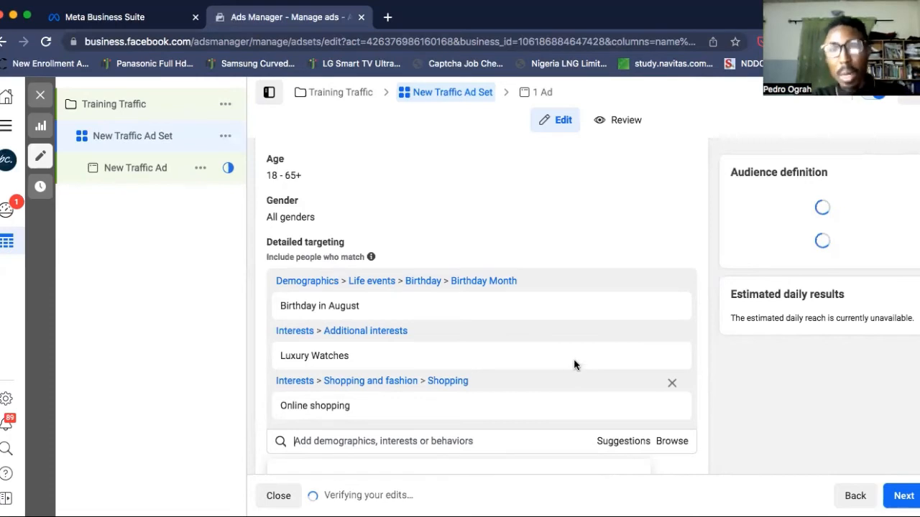
- Review the ad set's placement options and its optimization and delivery settings
scroll(572, 298, "down", 3)
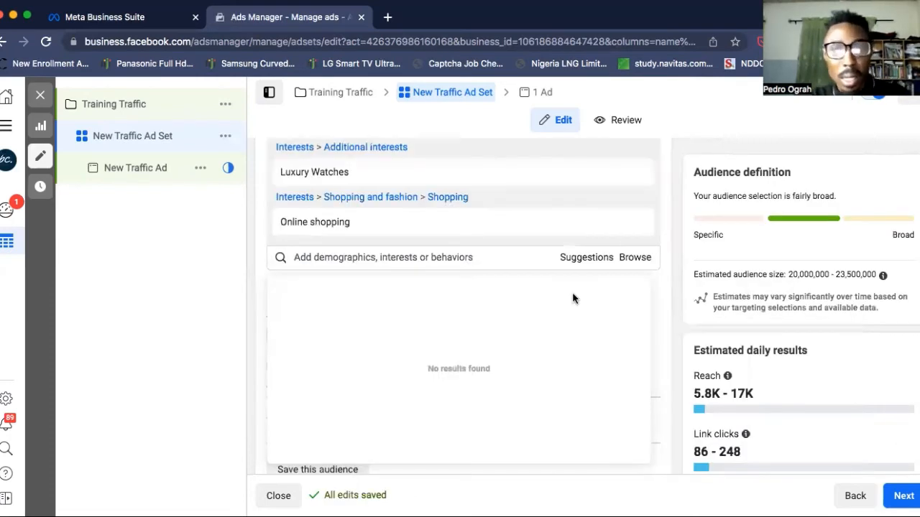
scroll(572, 299, "down", 3)
scroll(572, 298, "down", 3)
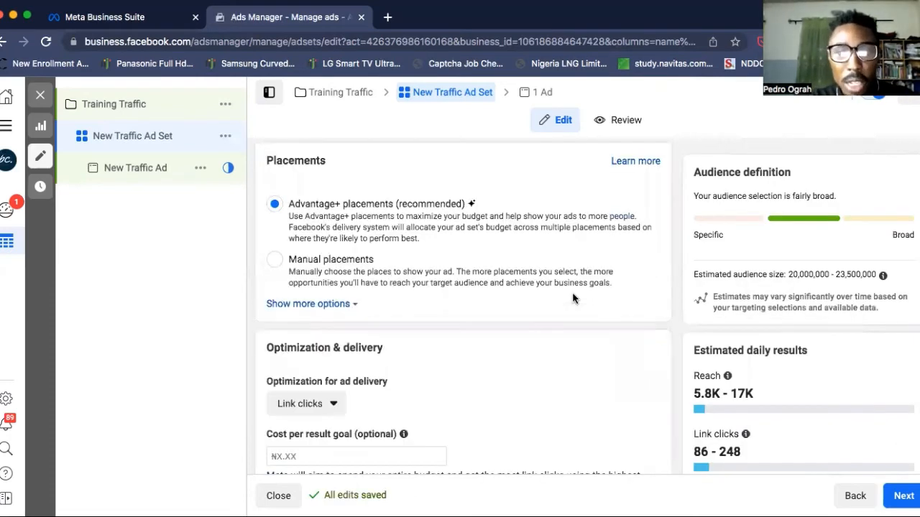
scroll(573, 299, "down", 1)
scroll(573, 299, "down", 1)
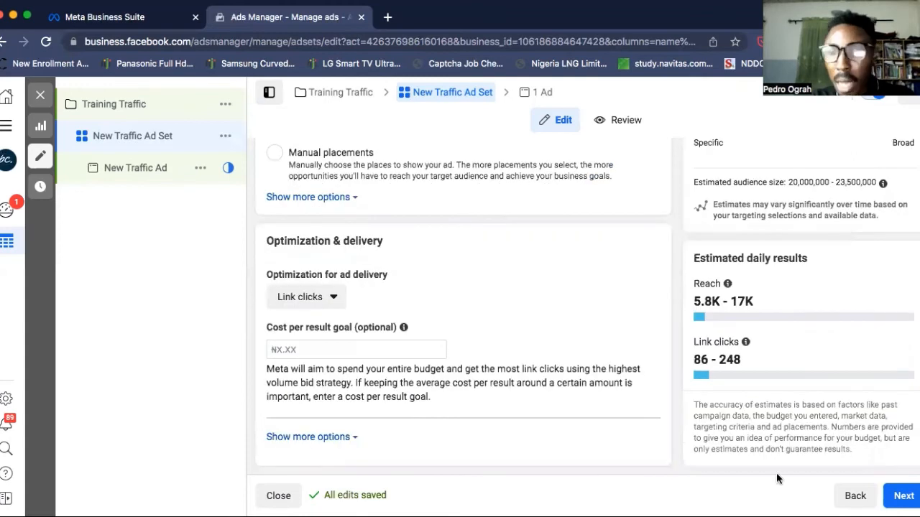
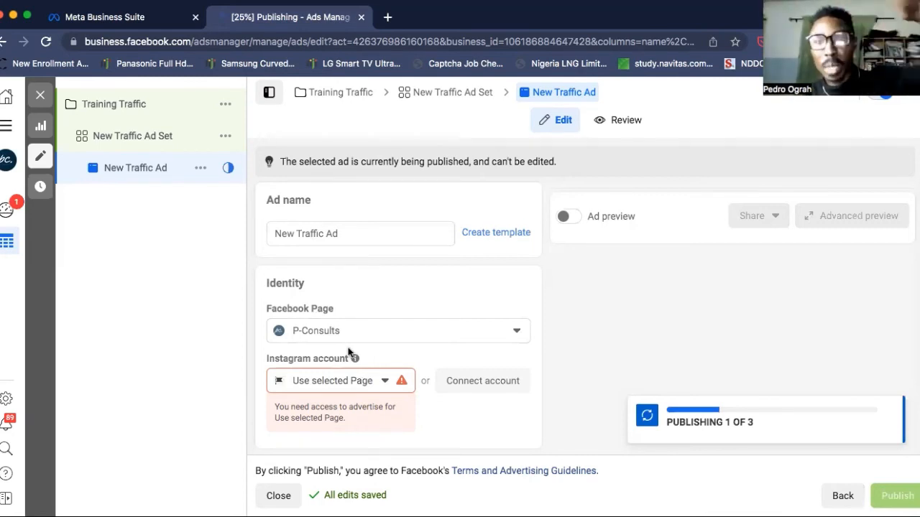
- Select the advertiser's own Instagram profile as the Instagram account in the ad's identity settings
scroll(392, 327, "down", 2)
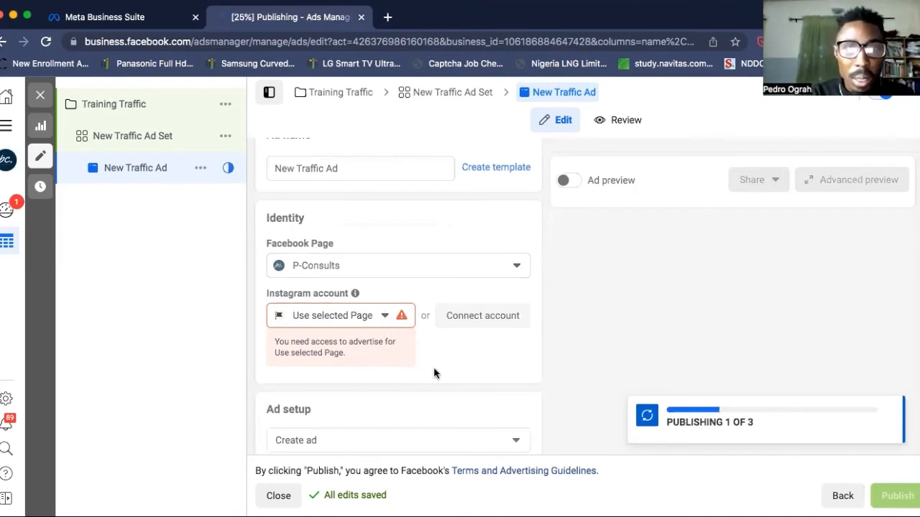
scroll(434, 373, "down", 1)
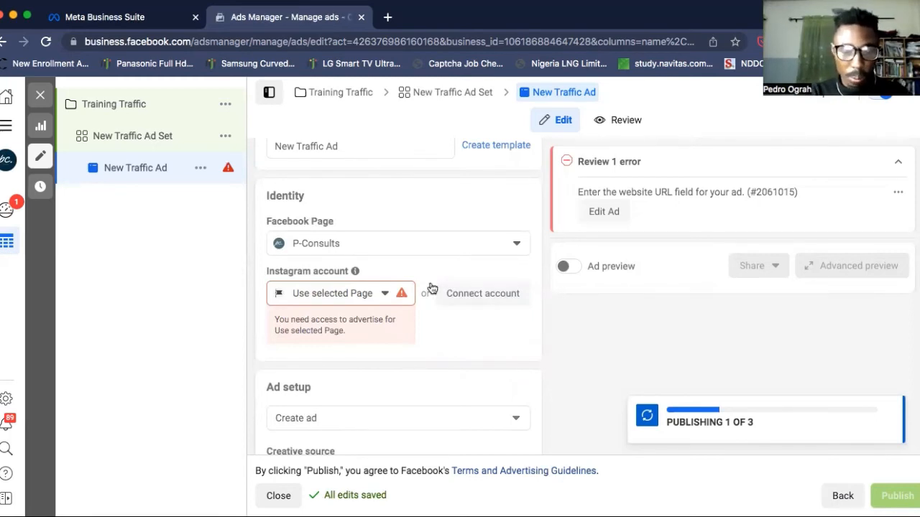
scroll(432, 288, "down", 3)
scroll(432, 289, "up", 4)
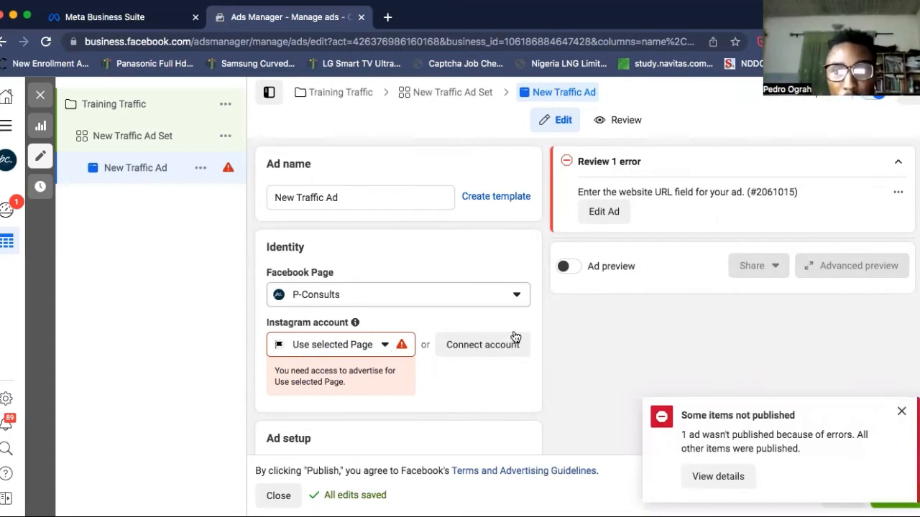
left_click(386, 346)
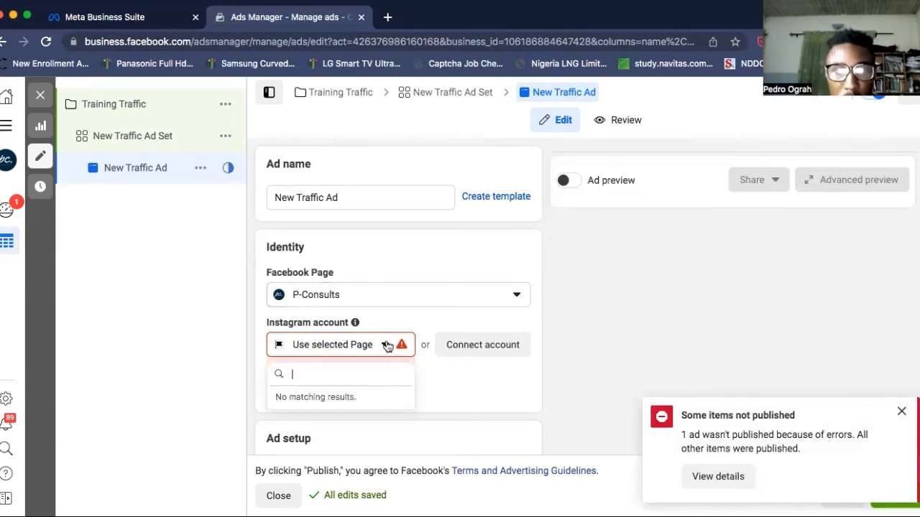
scroll(386, 346, "down", 3)
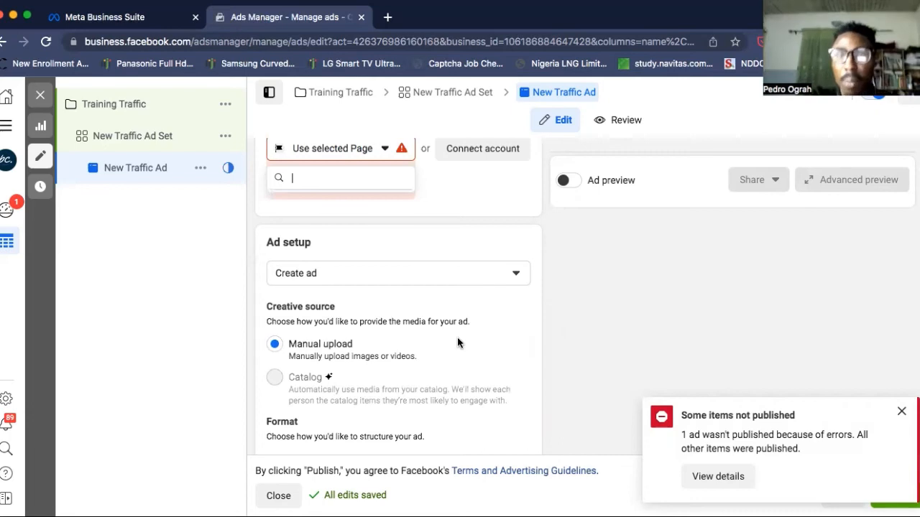
scroll(457, 344, "up", 3)
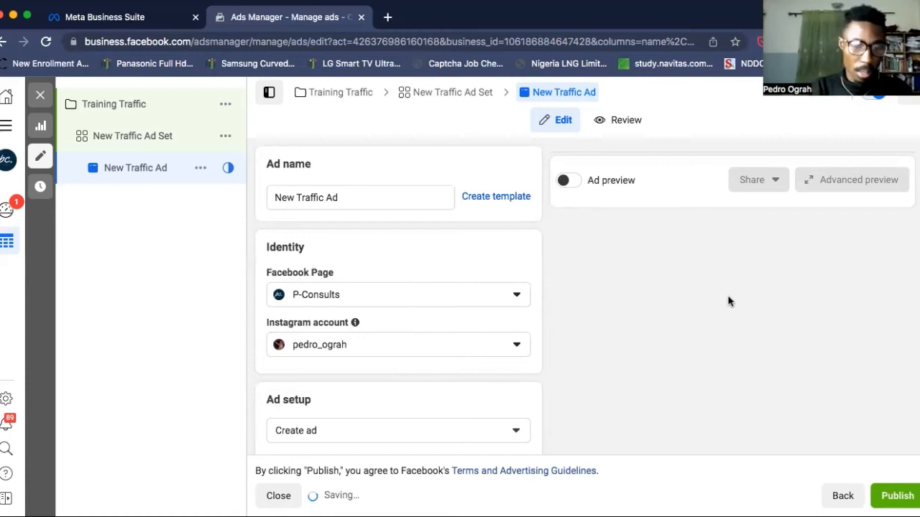
- Review the ad's creative source and format options, along with the ad creative fields for media and primary text
scroll(456, 421, "down", 3)
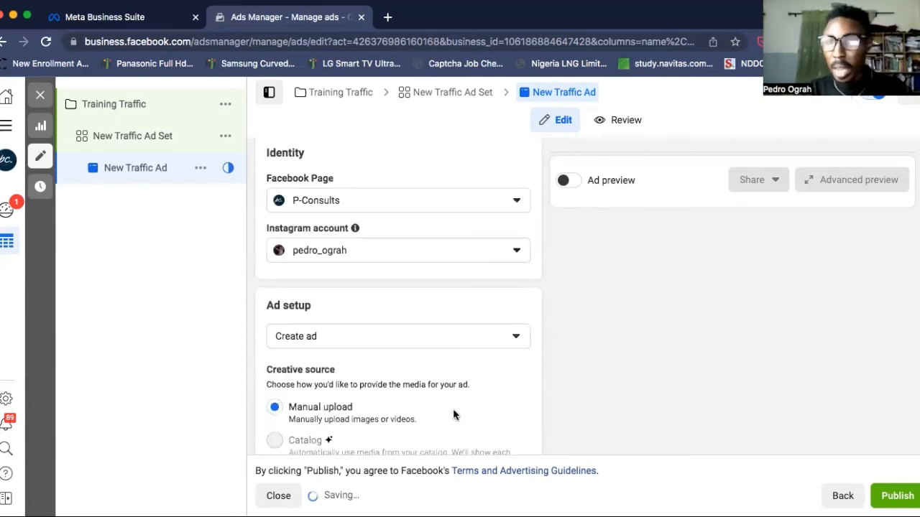
scroll(483, 345, "down", 1)
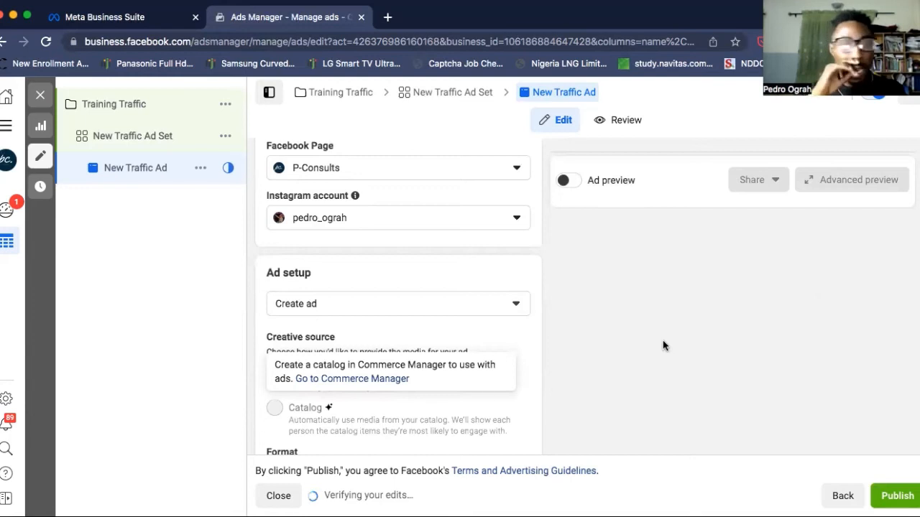
scroll(663, 346, "down", 2)
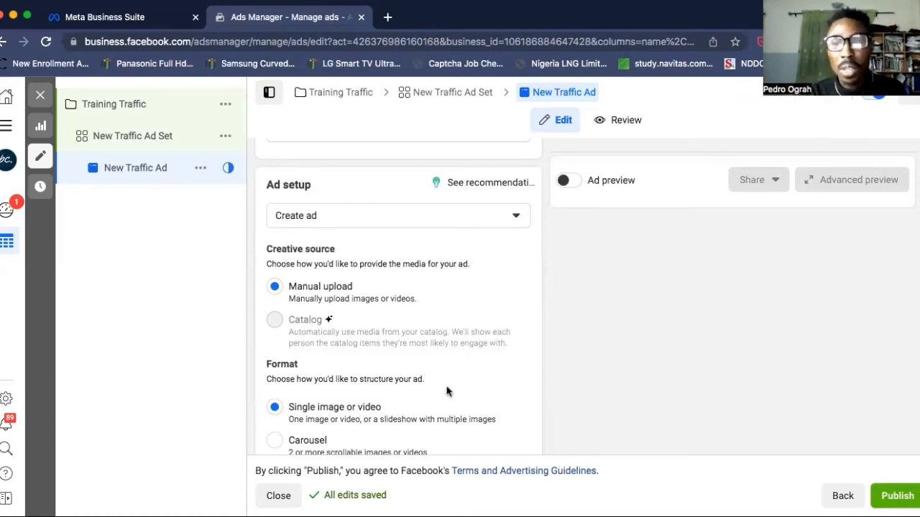
scroll(454, 394, "down", 2)
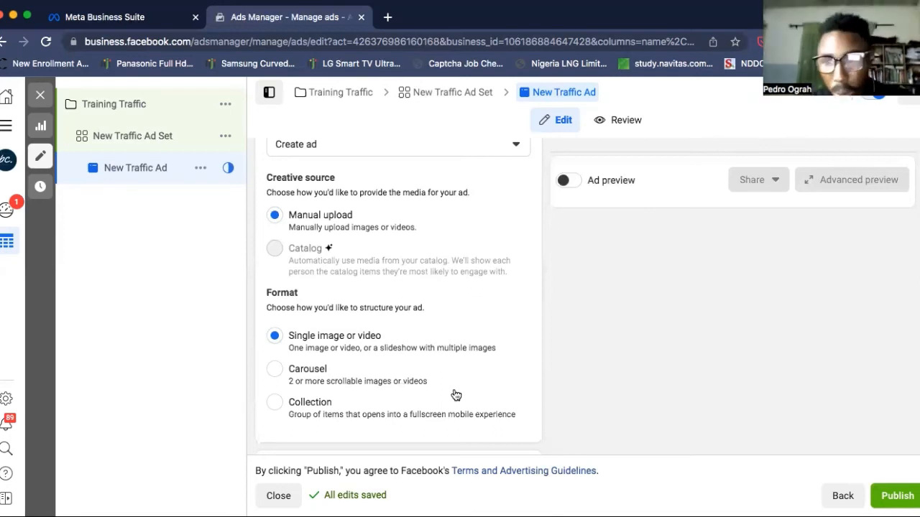
scroll(460, 392, "down", 1)
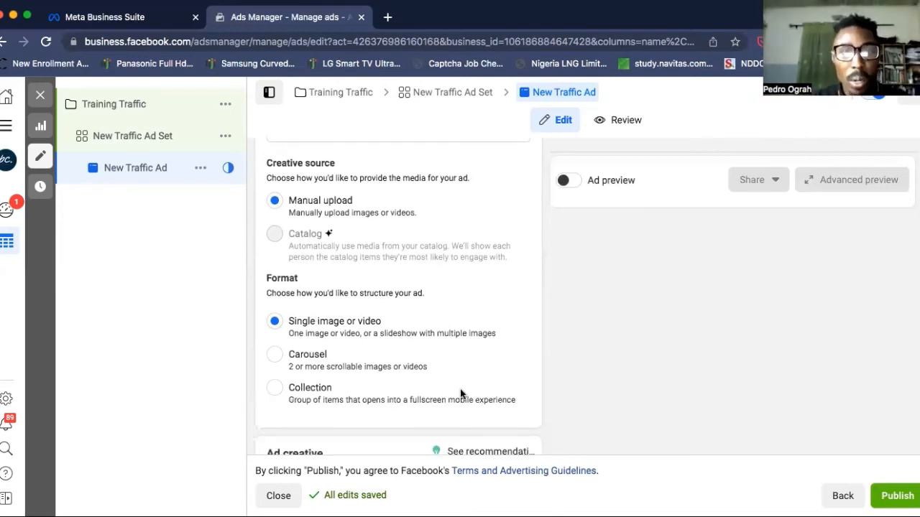
scroll(461, 393, "down", 5)
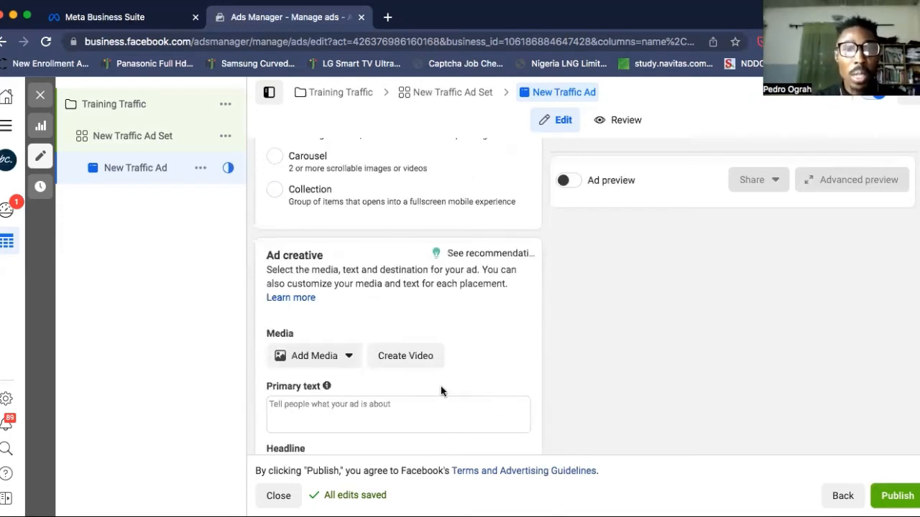
scroll(440, 391, "down", 1)
scroll(343, 378, "down", 1)
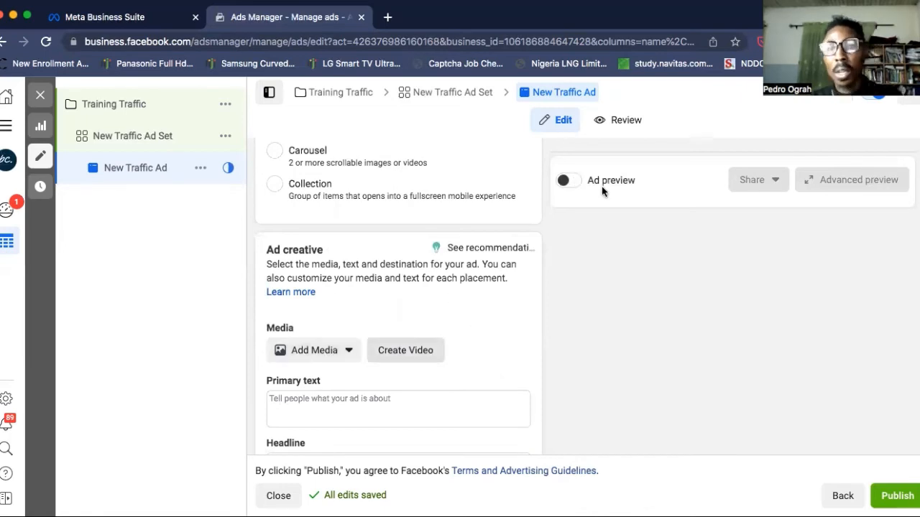
- Choose the 1080 × 1080 "Secret Exposed!!!" image from the account images as the ad's media
left_click(325, 352)
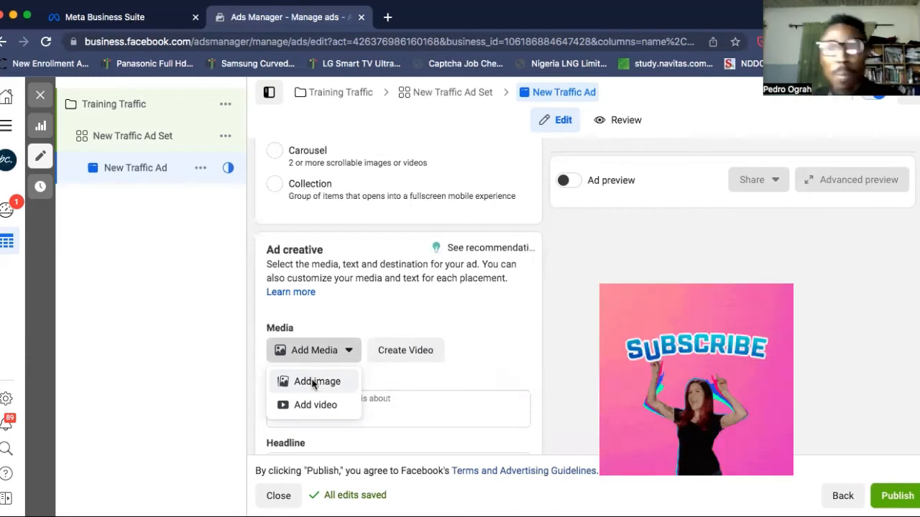
left_click(312, 385)
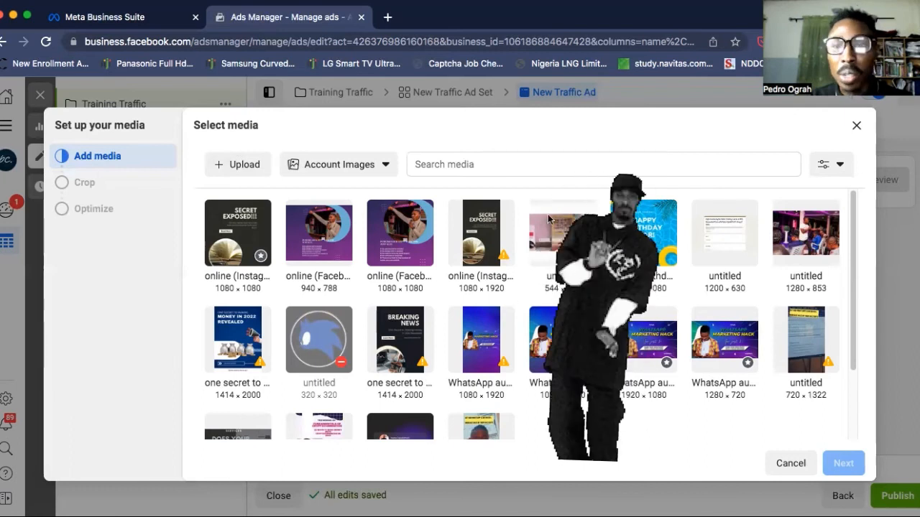
left_click(248, 237)
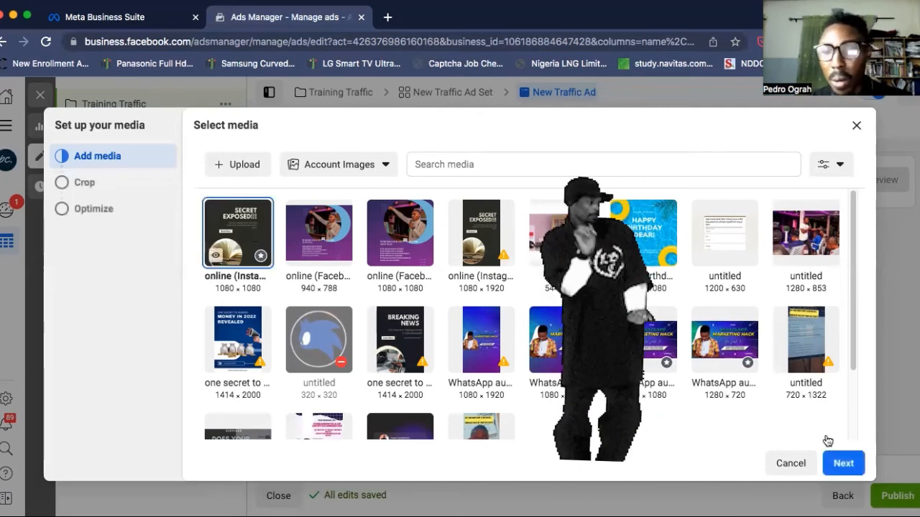
left_click(840, 464)
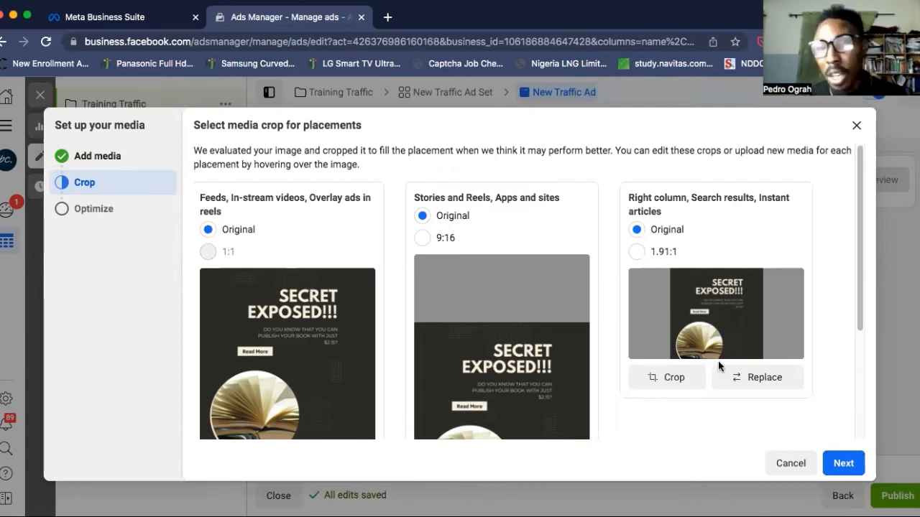
- Check the image crops for all placement groups, keep them at Original, and complete the media setup
scroll(719, 363, "down", 1)
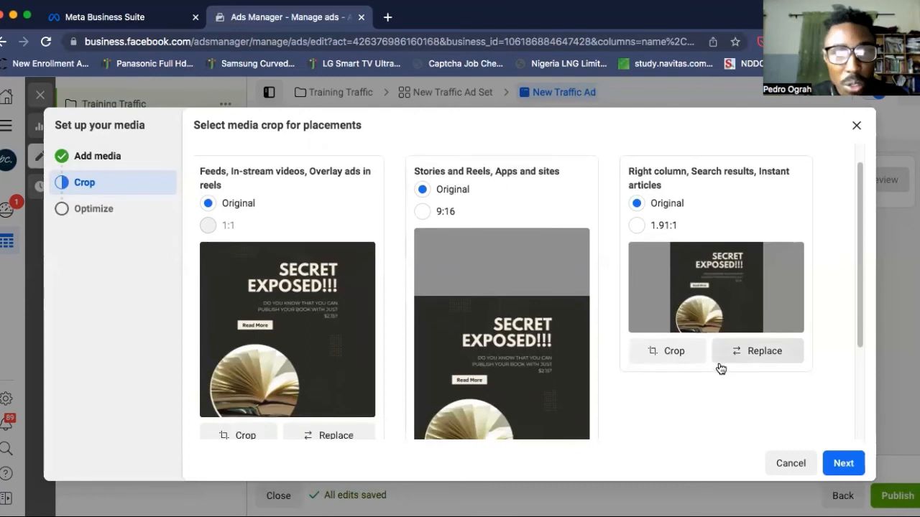
scroll(303, 394, "down", 1)
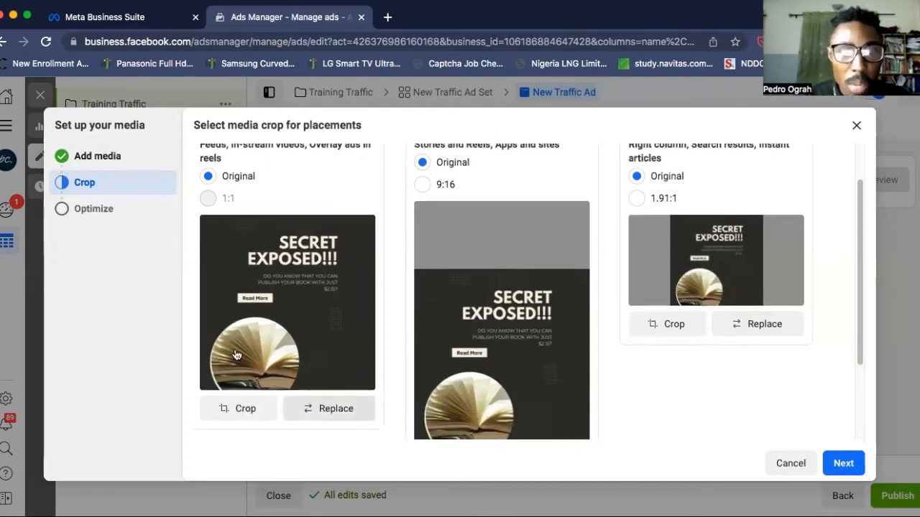
scroll(417, 295, "down", 3)
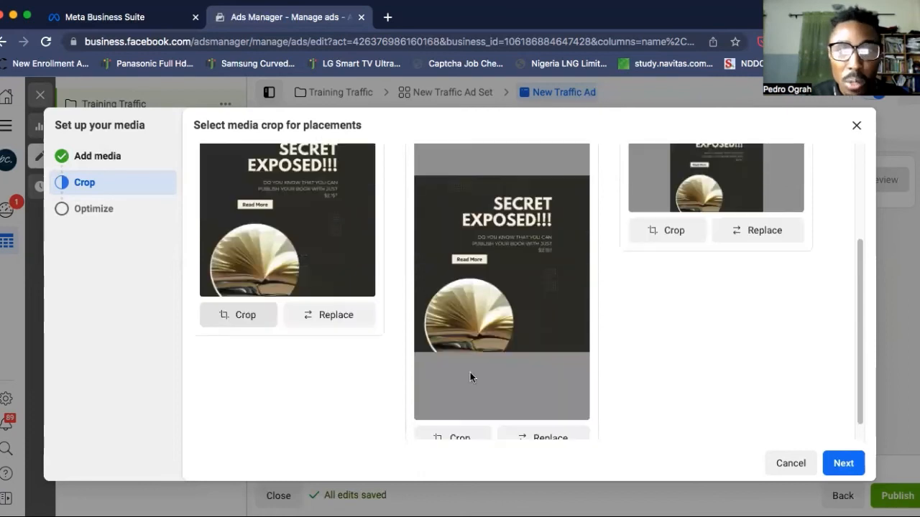
scroll(470, 377, "down", 1)
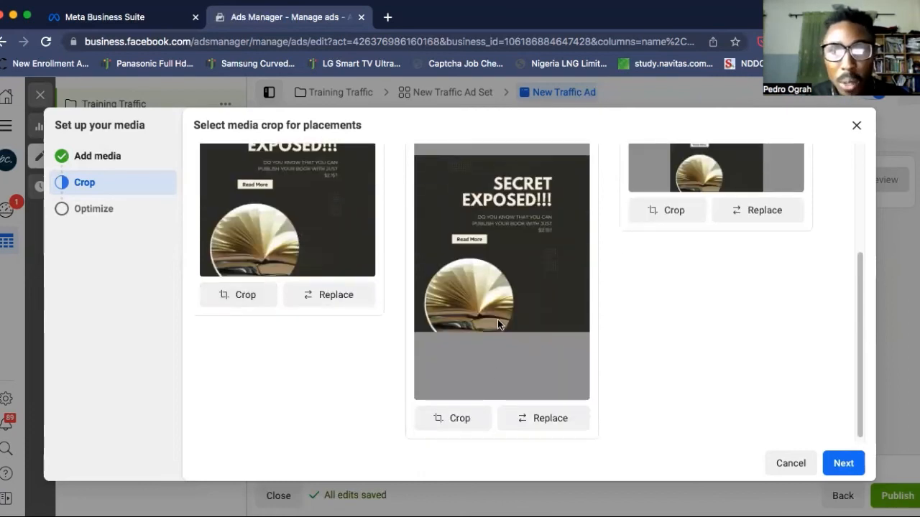
scroll(564, 292, "up", 1)
scroll(523, 320, "up", 4)
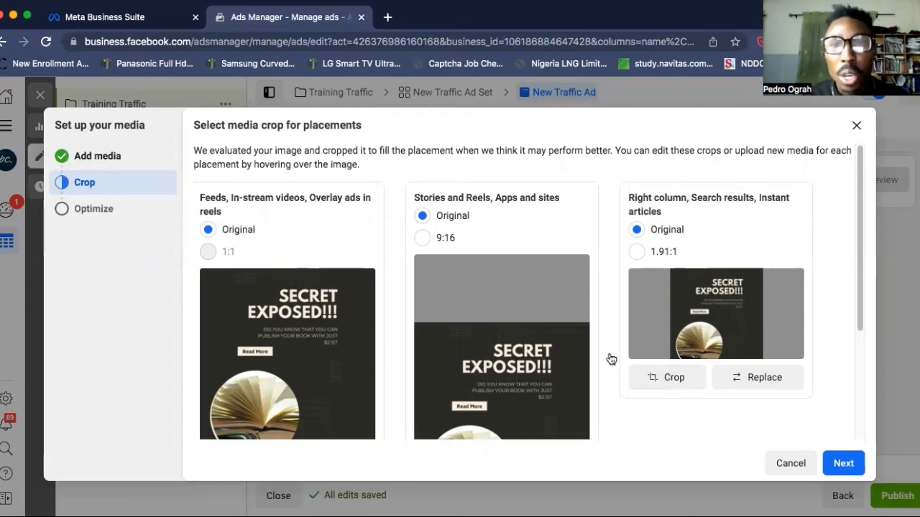
left_click(843, 466)
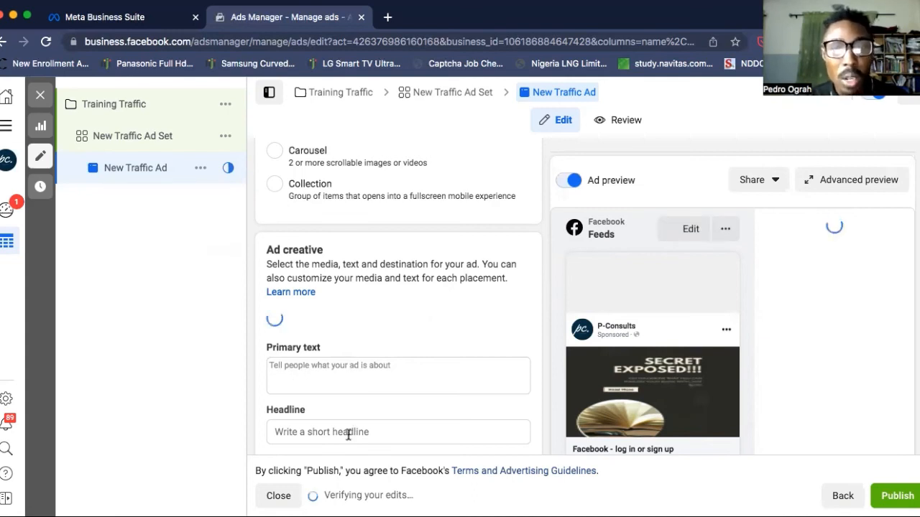
- Look over the ad creative's placement groups and the recommendation on creating another ad
scroll(370, 398, "down", 1)
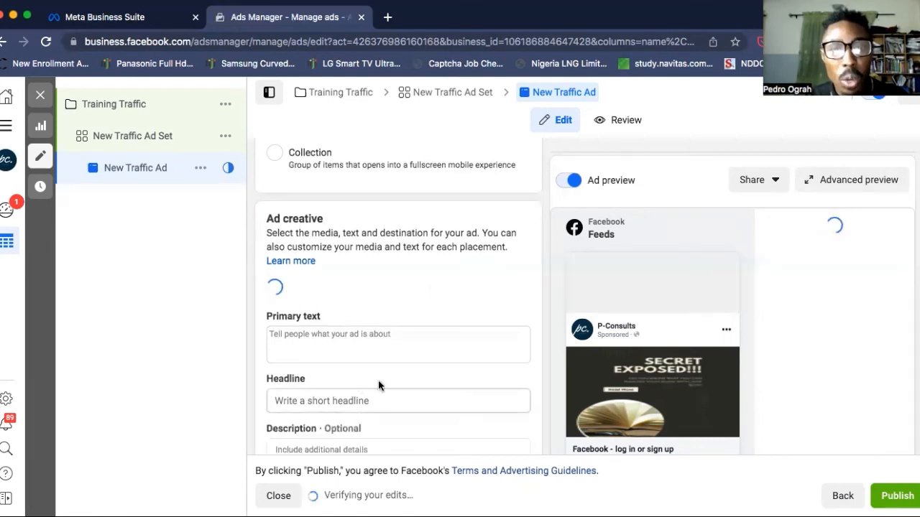
scroll(379, 386, "down", 5)
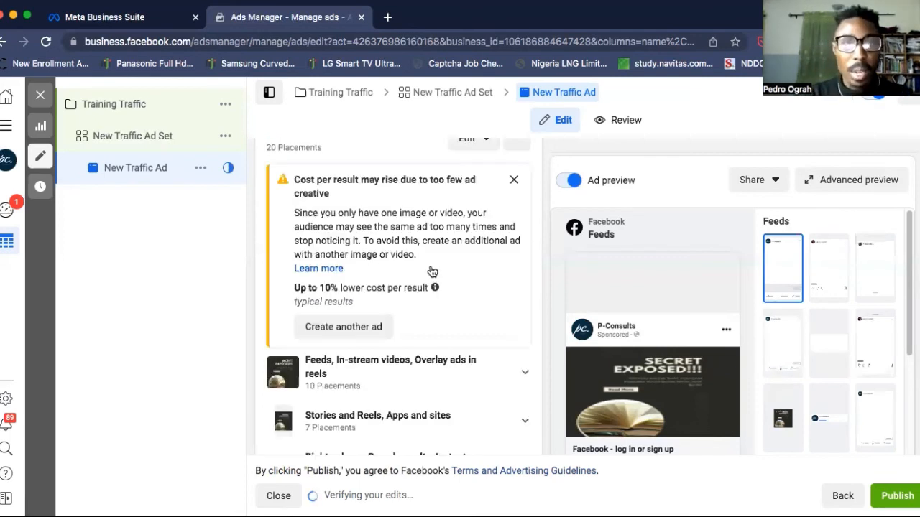
scroll(434, 269, "down", 3)
scroll(435, 265, "down", 4)
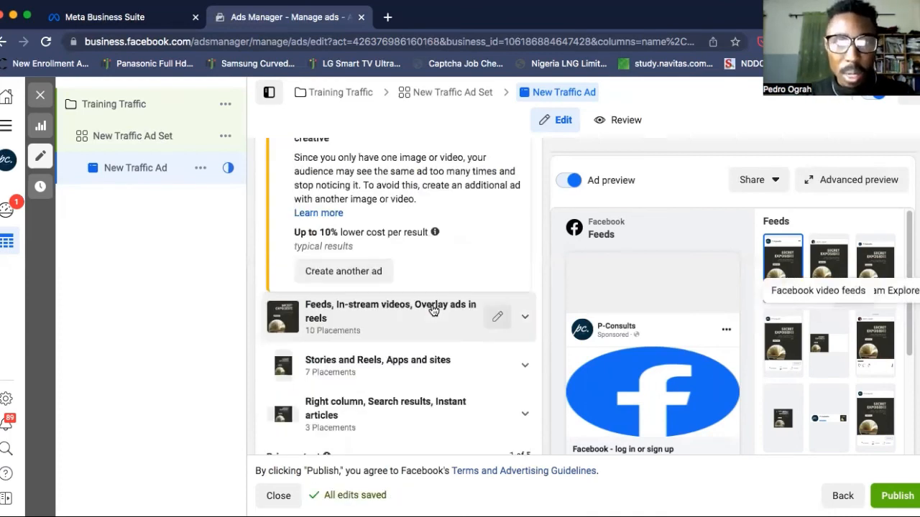
scroll(437, 309, "up", 1)
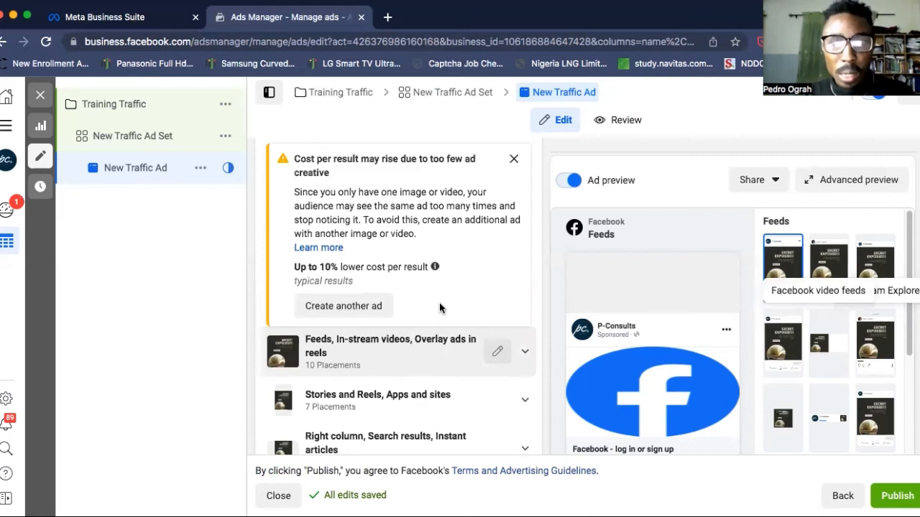
scroll(439, 303, "up", 10)
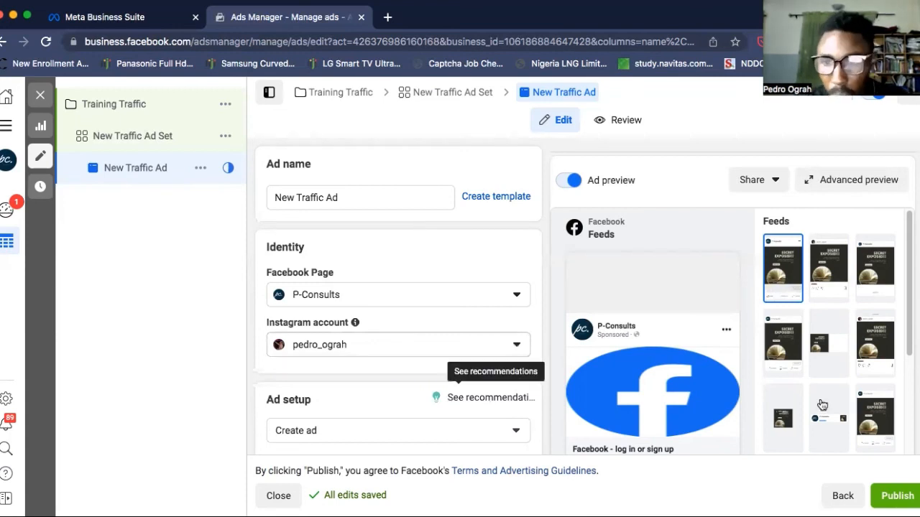
- Enter "ffsghhdjhggjhh" as the ad's primary text and "sssdfgh" as its headline
scroll(829, 408, "down", 1)
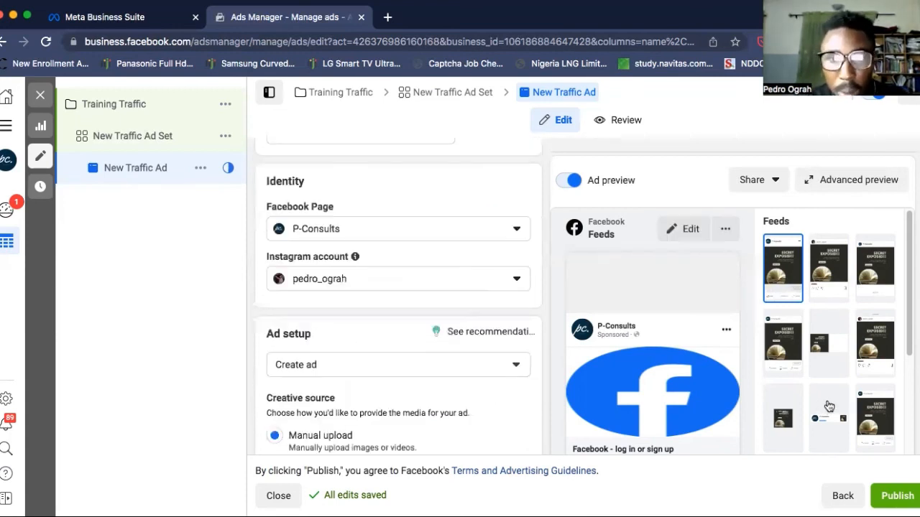
scroll(828, 407, "down", 5)
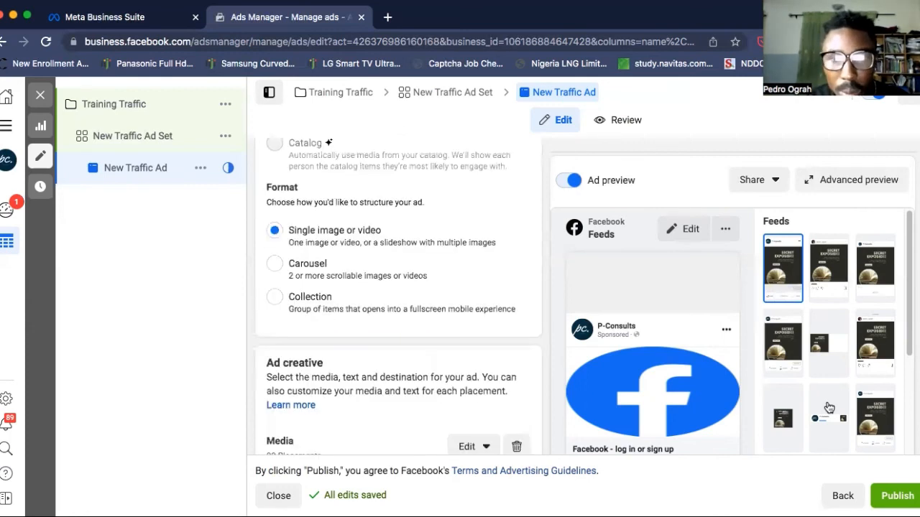
scroll(409, 353, "down", 5)
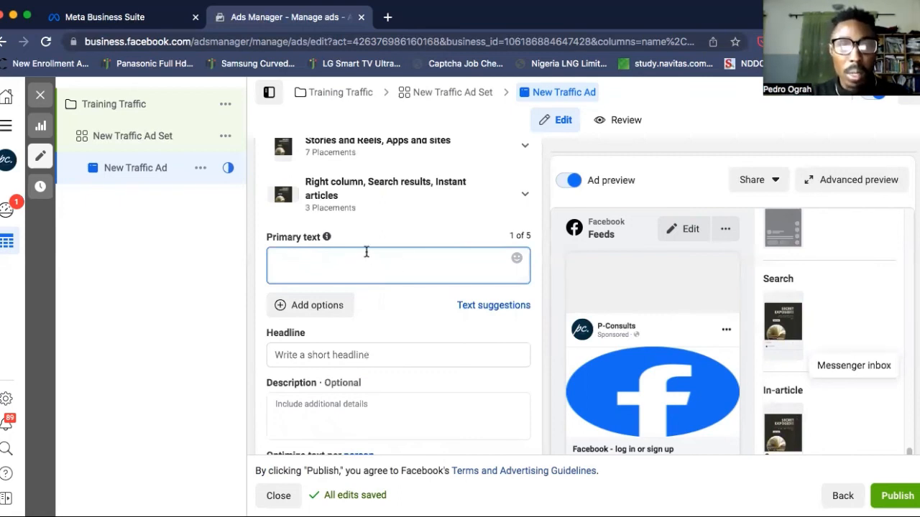
scroll(366, 252, "down", 1)
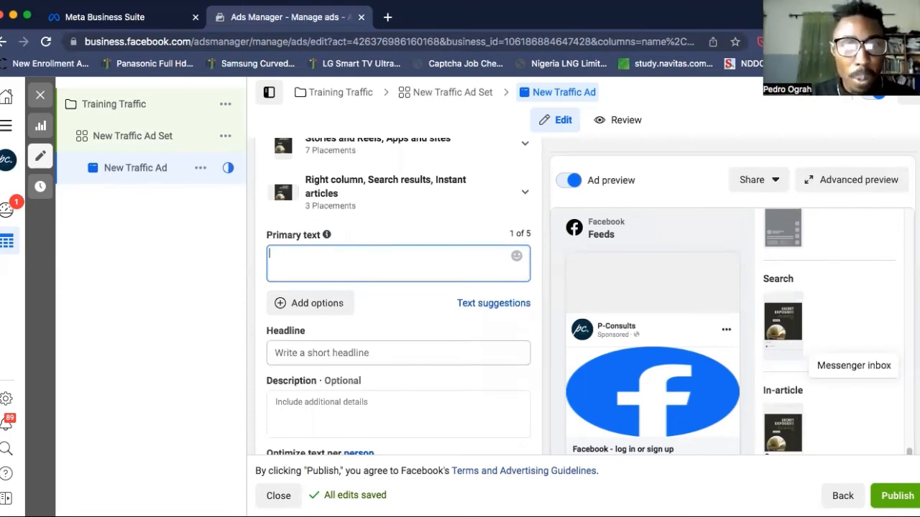
type("ffsghhdjhggjhh")
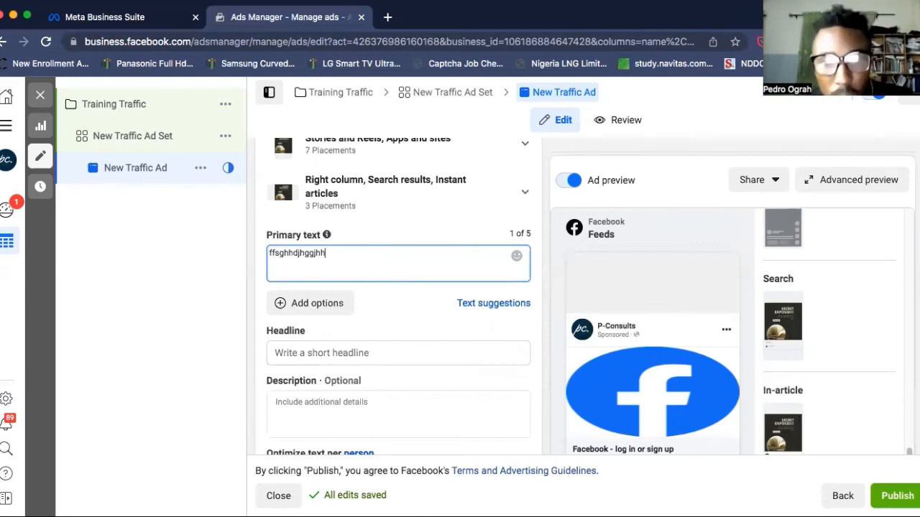
left_click(382, 352)
type("sssdfgh")
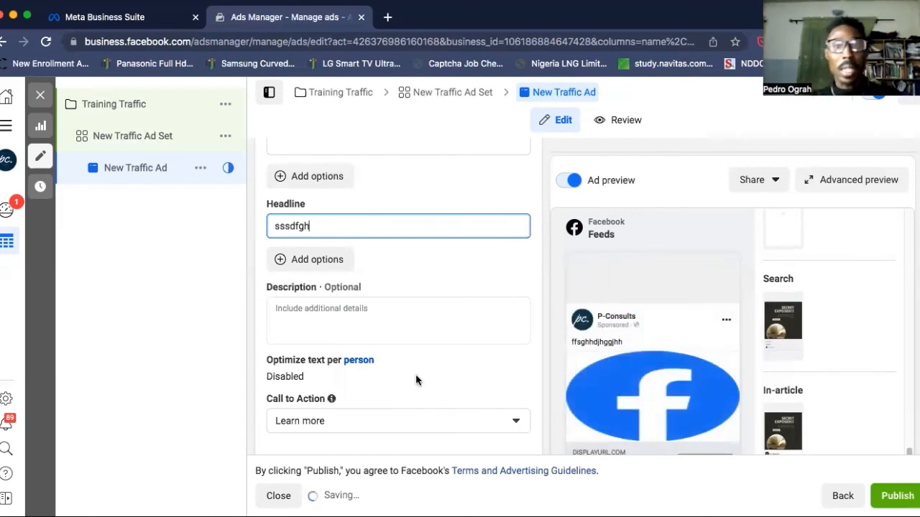
- Review the ad's call to action and destination options, including the website URL and display link fields
scroll(415, 380, "down", 3)
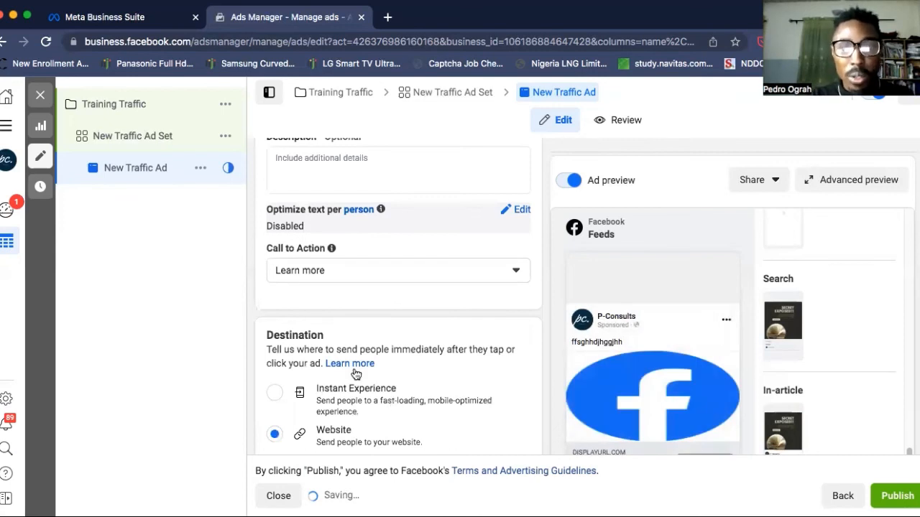
scroll(353, 375, "down", 3)
scroll(355, 251, "down", 3)
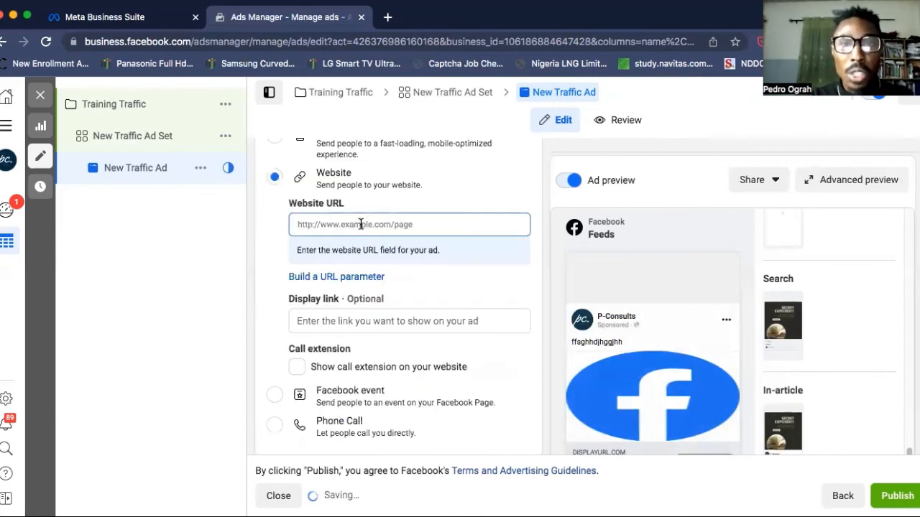